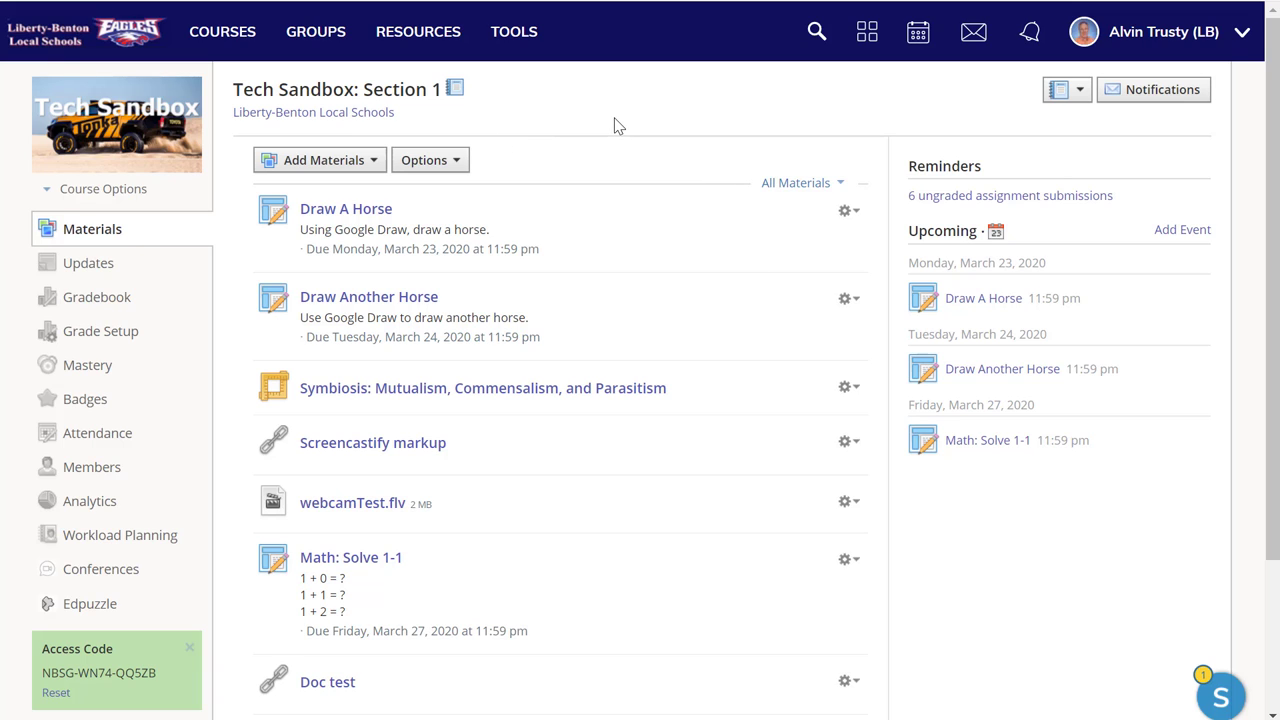
Open the Draw Another Horse assignment, then its course gradebook.
left_click(368, 296)
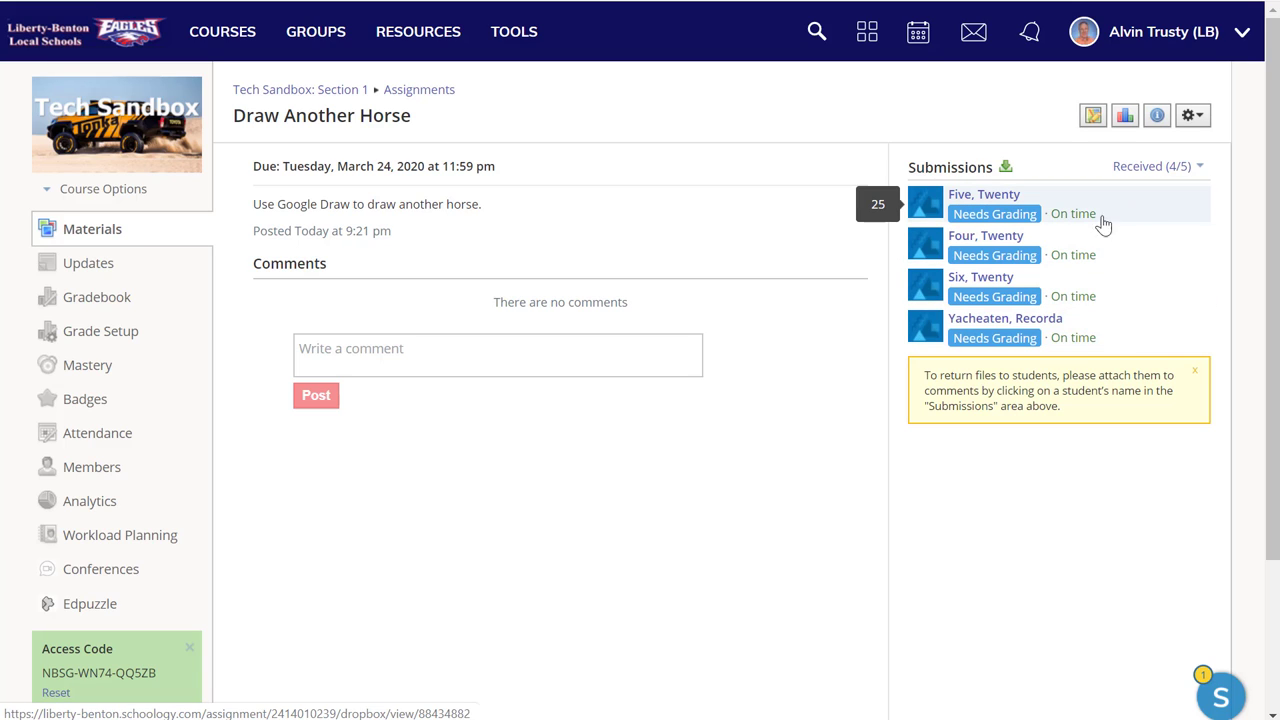
left_click(115, 307)
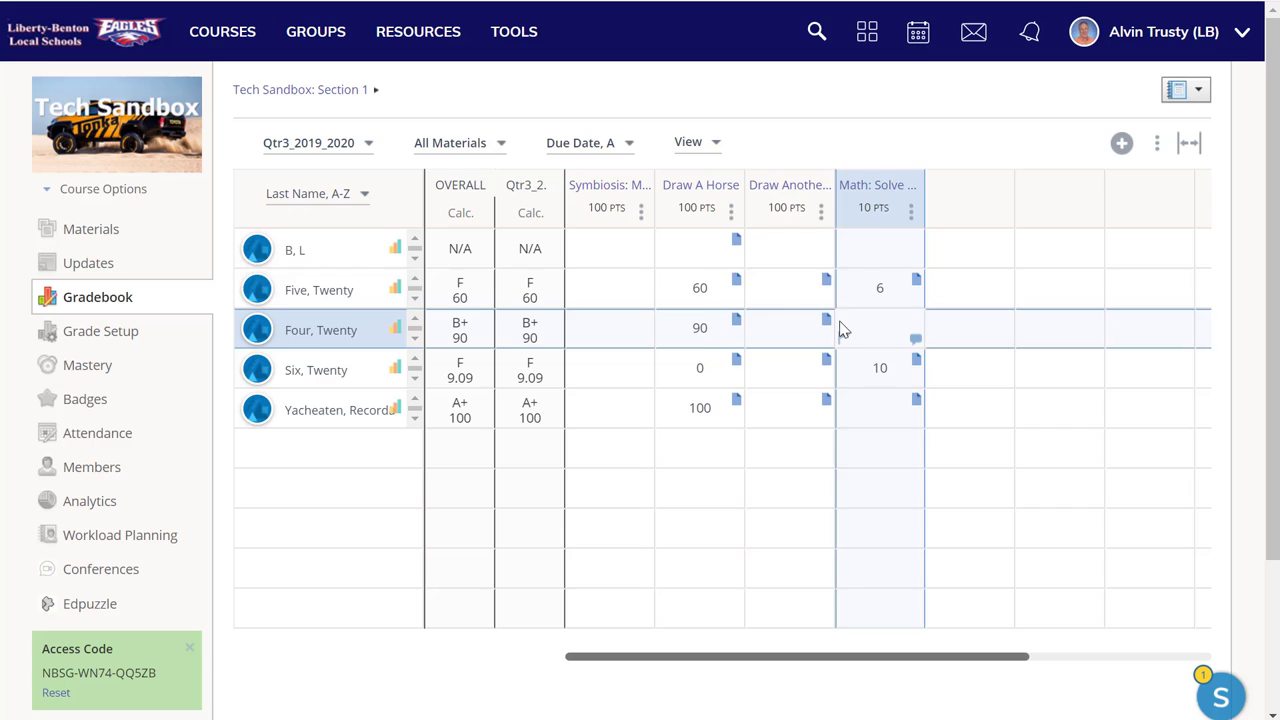
Open a student's Horse2.png submission and zoom out from 161% to 111%.
left_click(826, 287)
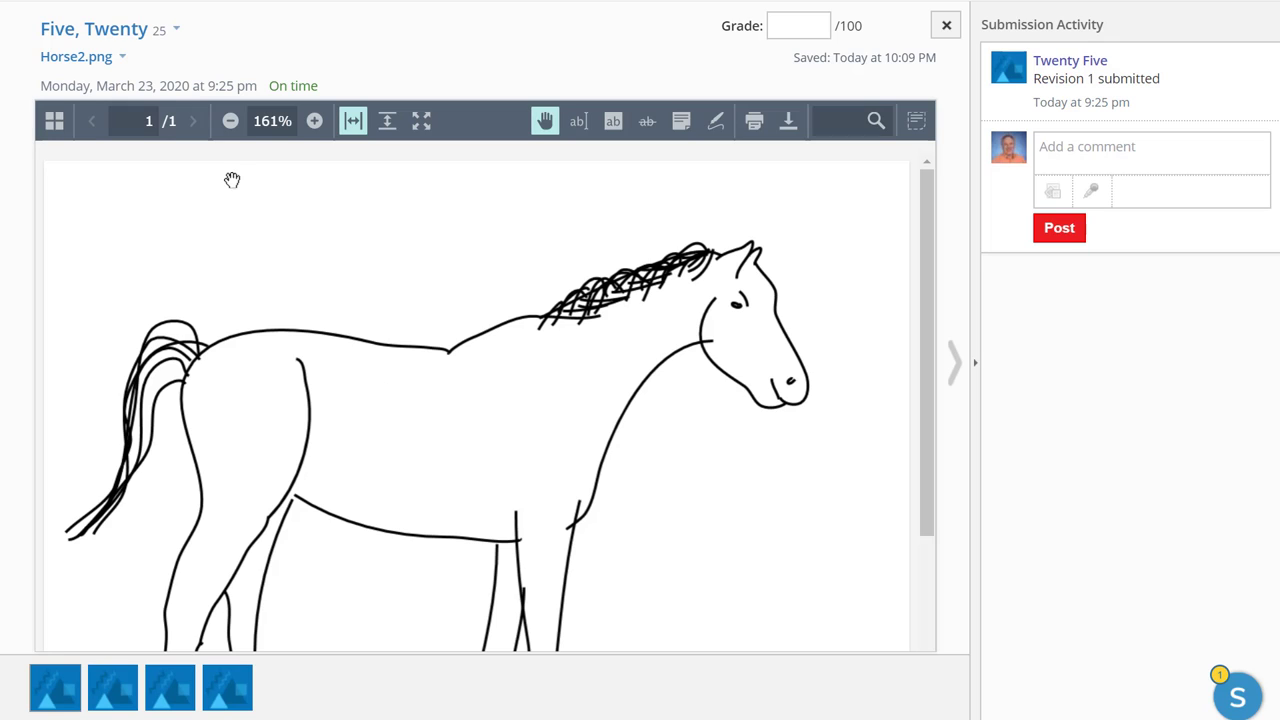
left_click(230, 121)
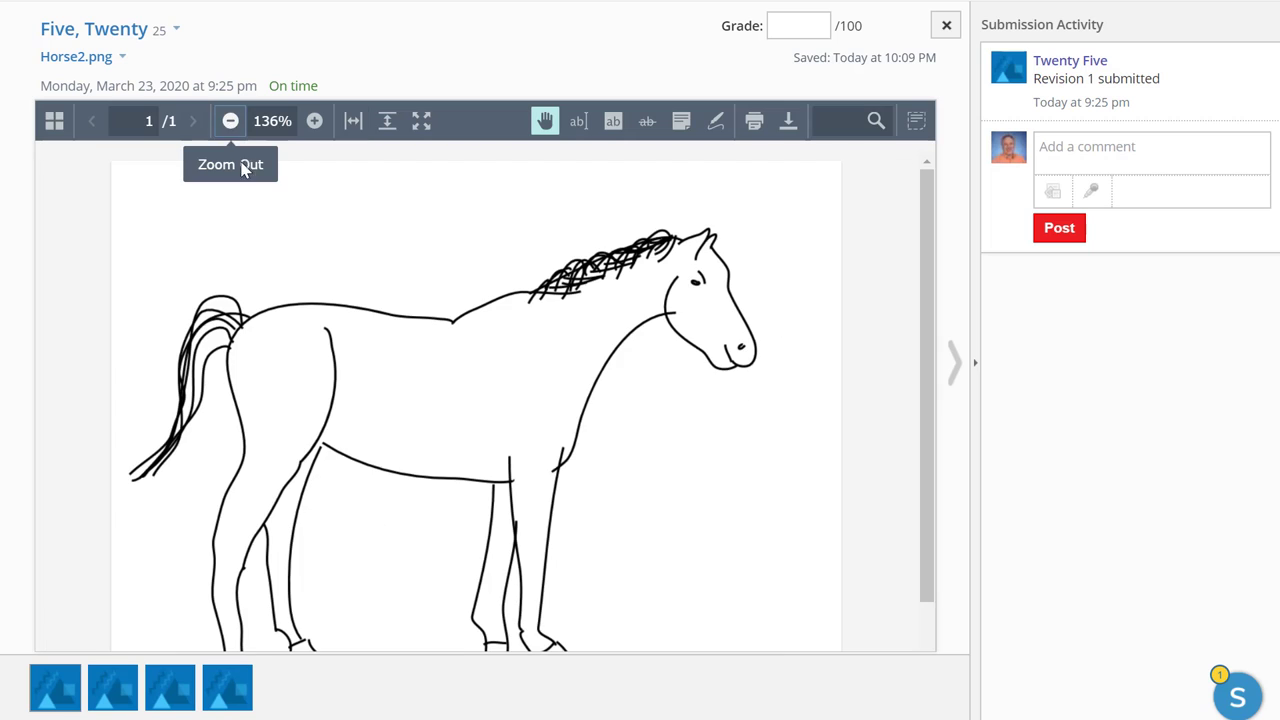
left_click(230, 121)
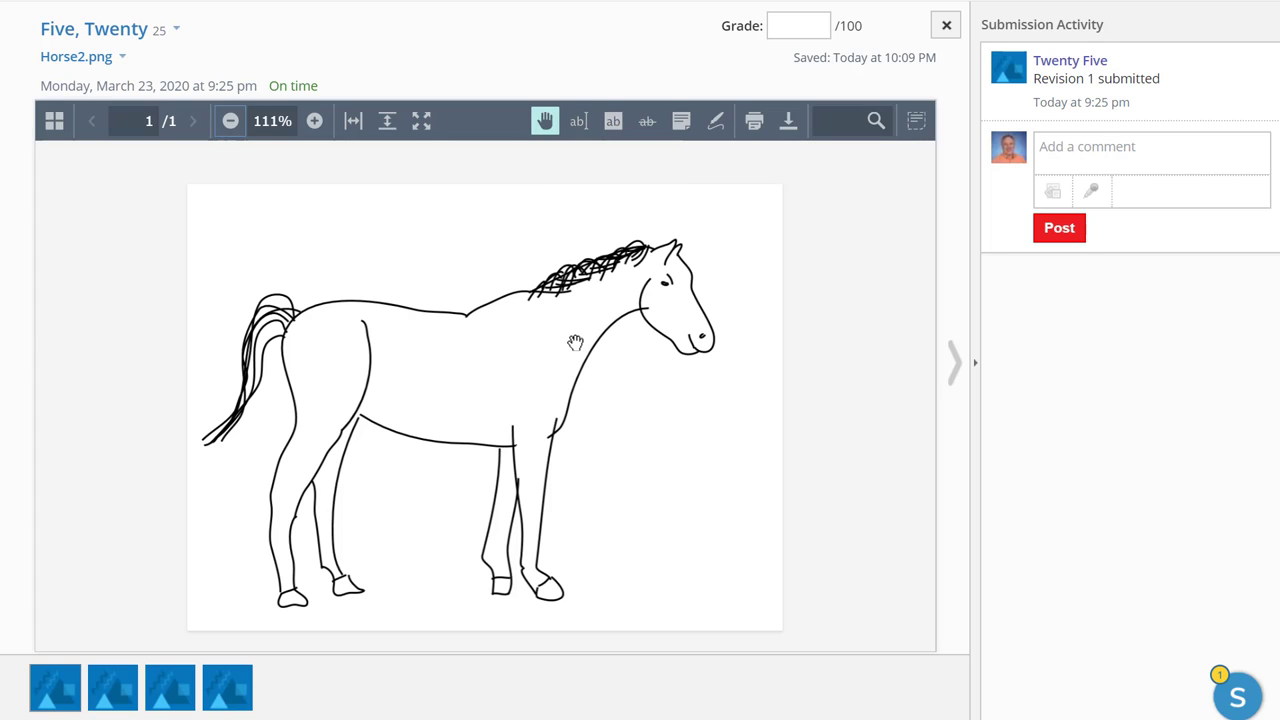
Pin a sticky note reading 'Looks like a horse' above the horse's back.
left_click(681, 126)
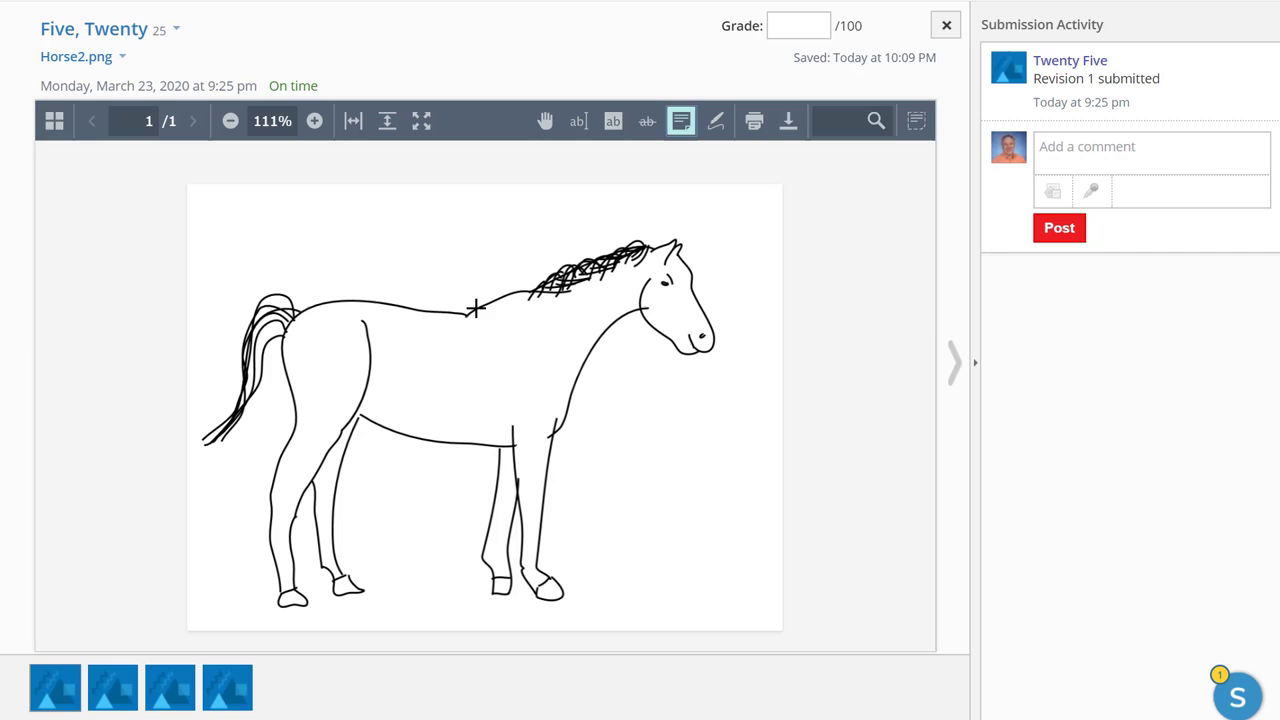
left_click(386, 265)
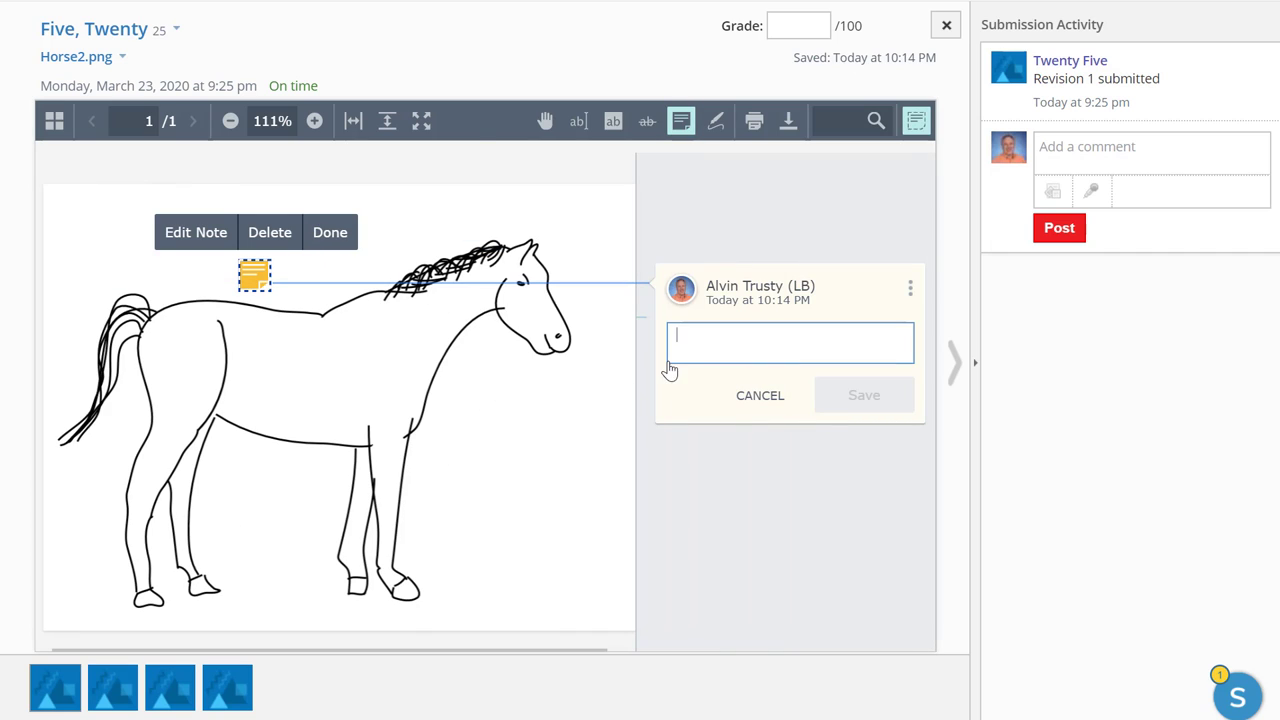
type("Looks like a horse")
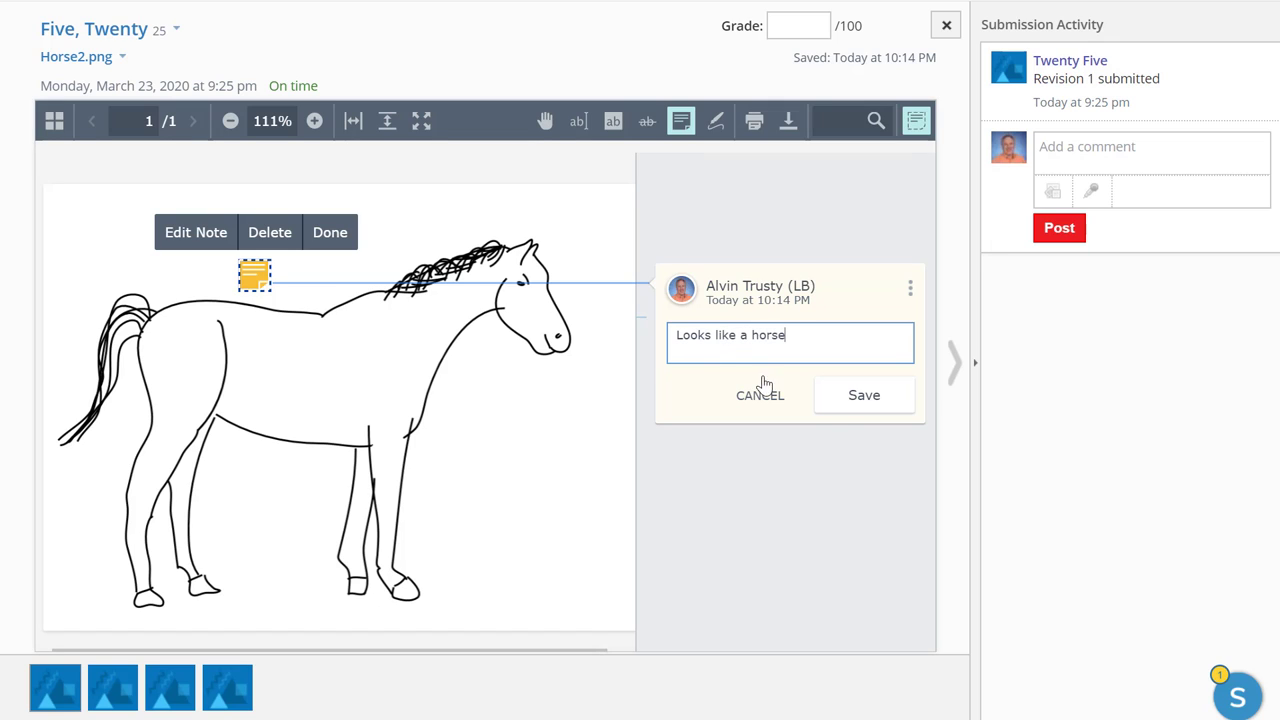
left_click(857, 392)
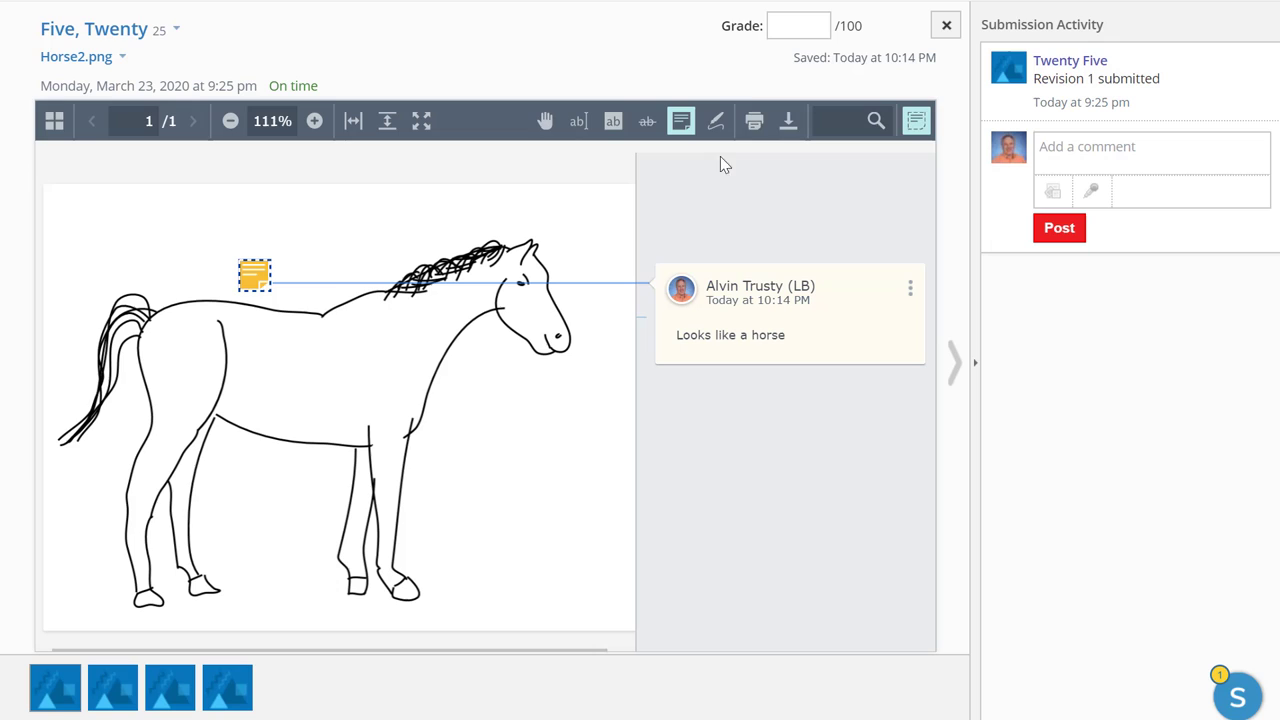
left_click(716, 121)
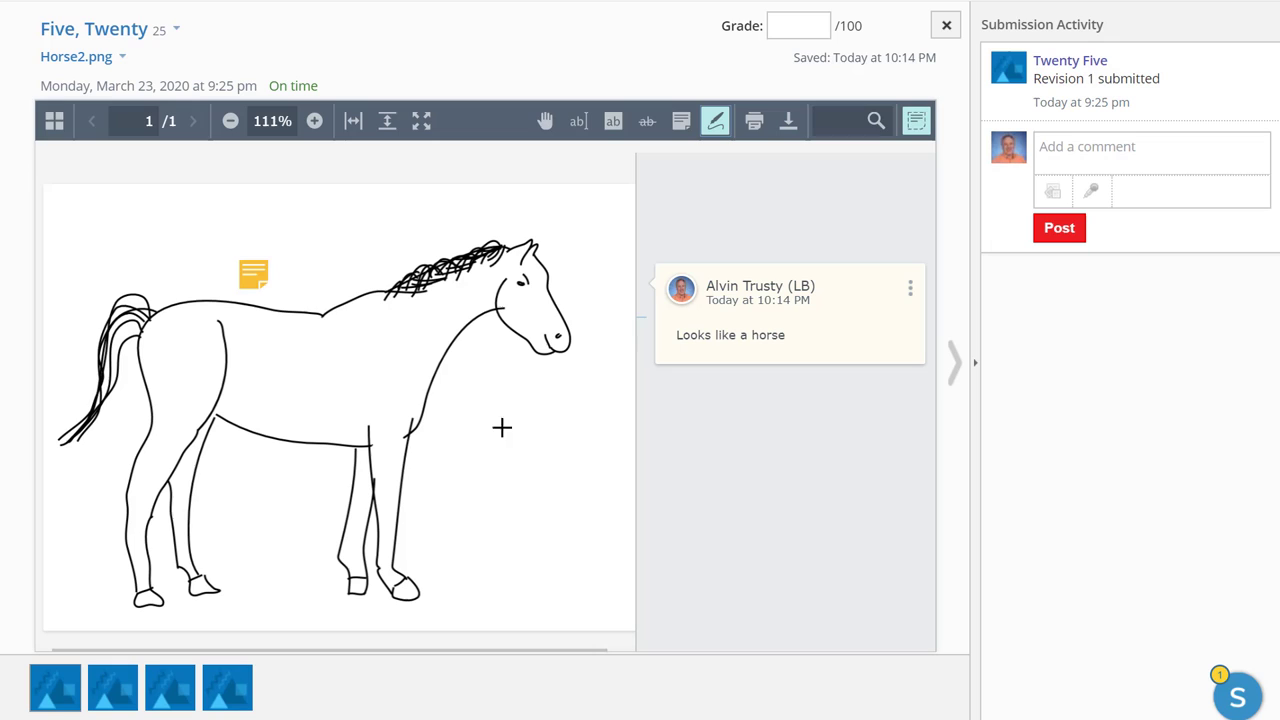
Handwrite 'This IS good' freehand beside the horse's front legs.
mouse_move(453, 434)
left_mouse_down()
mouse_move(452, 490)
mouse_move(460, 430)
left_mouse_up()
mouse_move(470, 436)
left_mouse_down()
mouse_move(492, 462)
mouse_move(518, 452)
left_mouse_up()
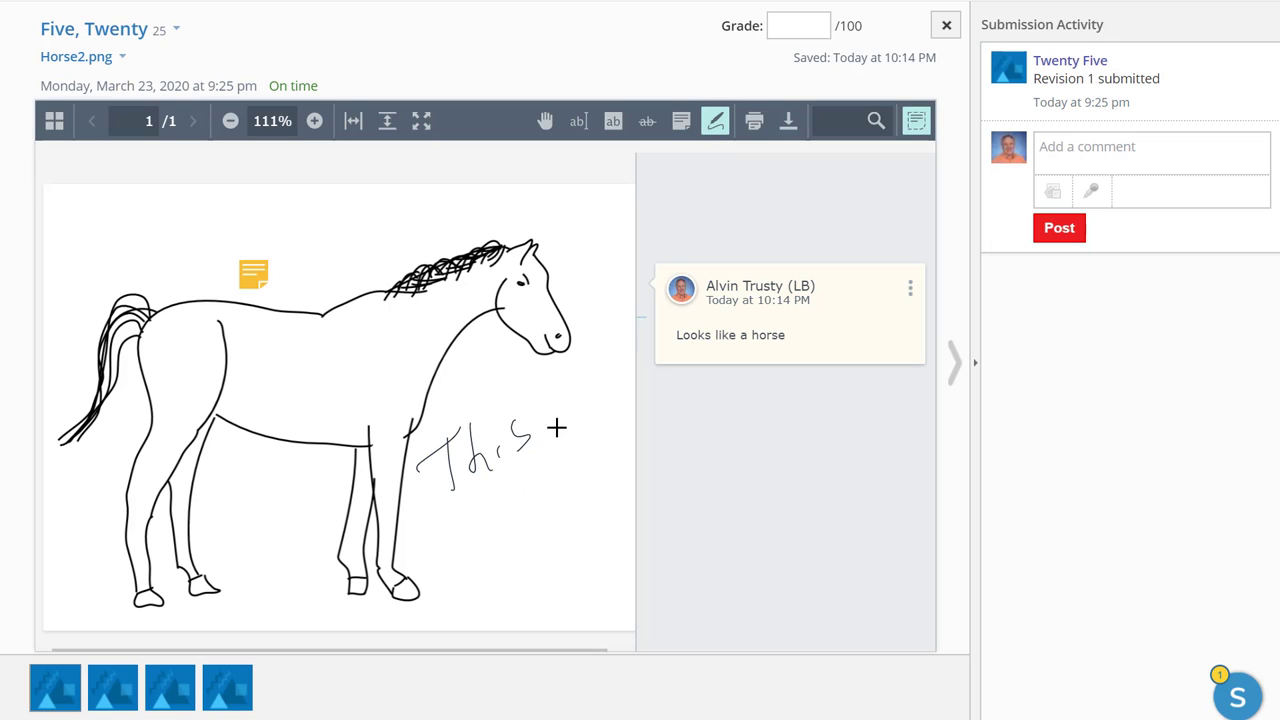
mouse_move(564, 382)
left_mouse_down()
mouse_move(561, 430)
mouse_move(573, 425)
left_mouse_up()
left_click_drag(486, 506, 470, 530)
mouse_move(518, 482)
left_mouse_down()
mouse_move(530, 491)
mouse_move(580, 470)
left_mouse_up()
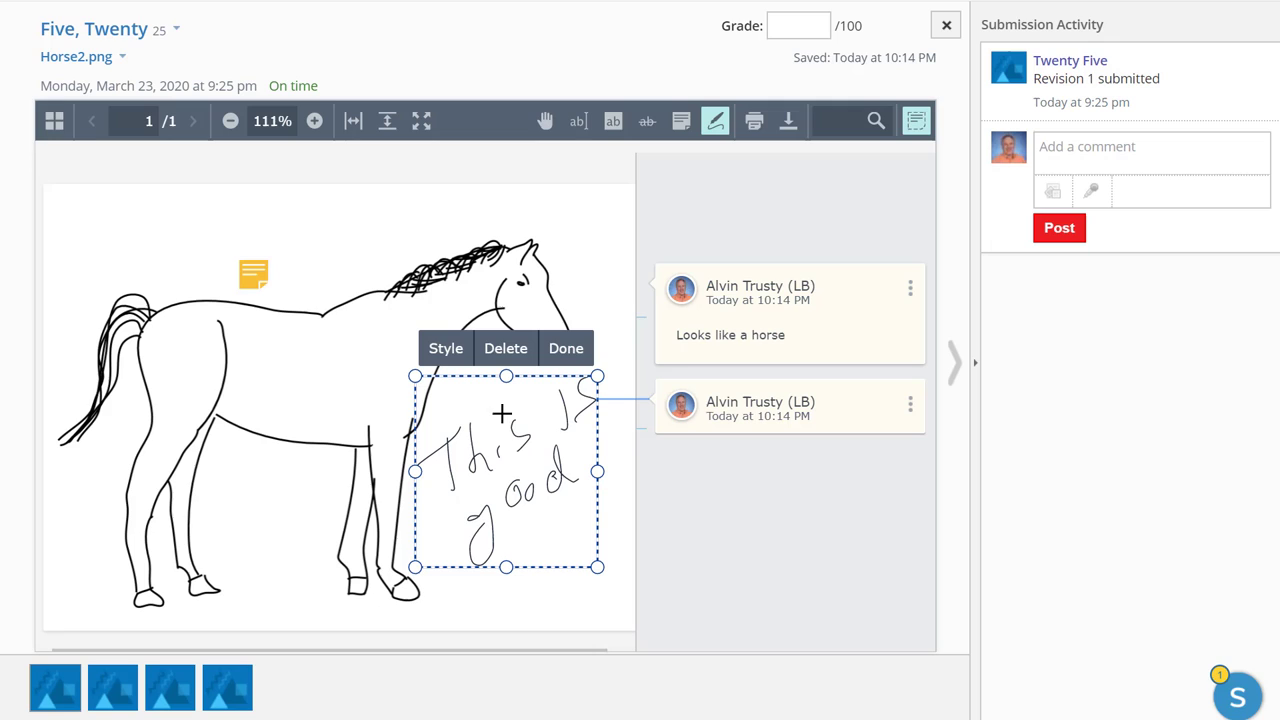
Make the handwriting red at 3pt and add two small red marks along the left edge.
left_click(446, 348)
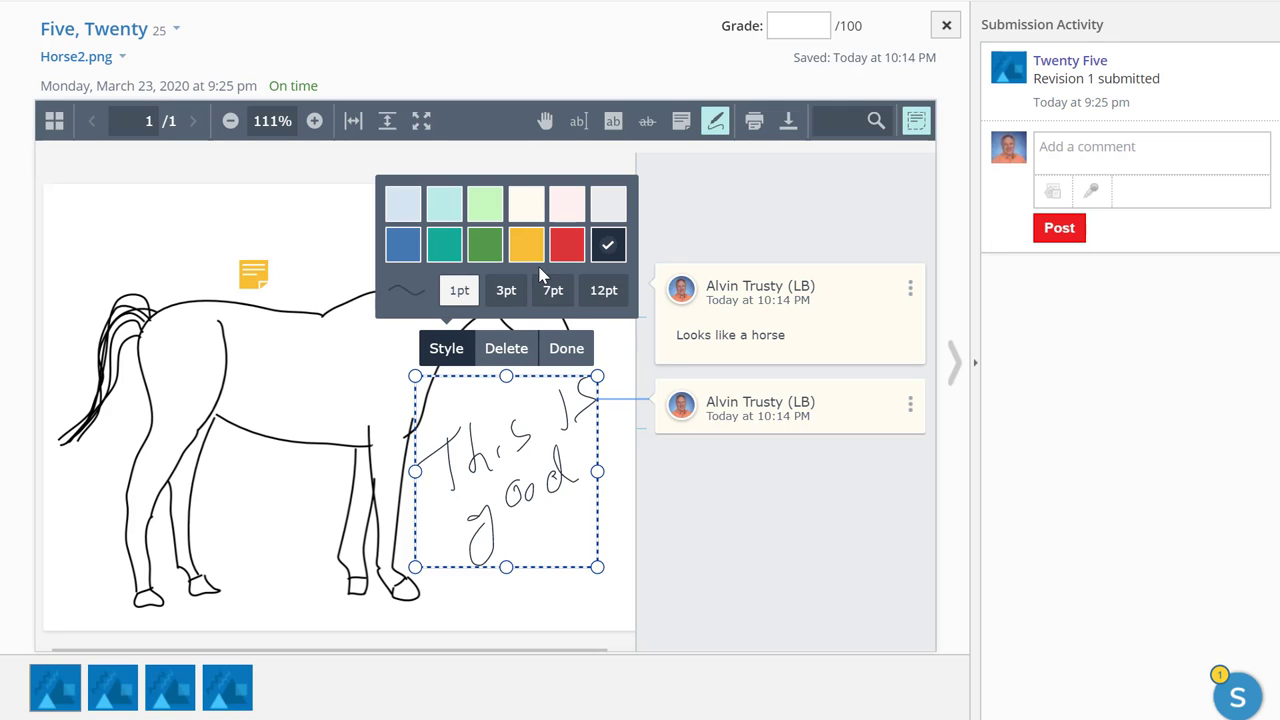
left_click(566, 244)
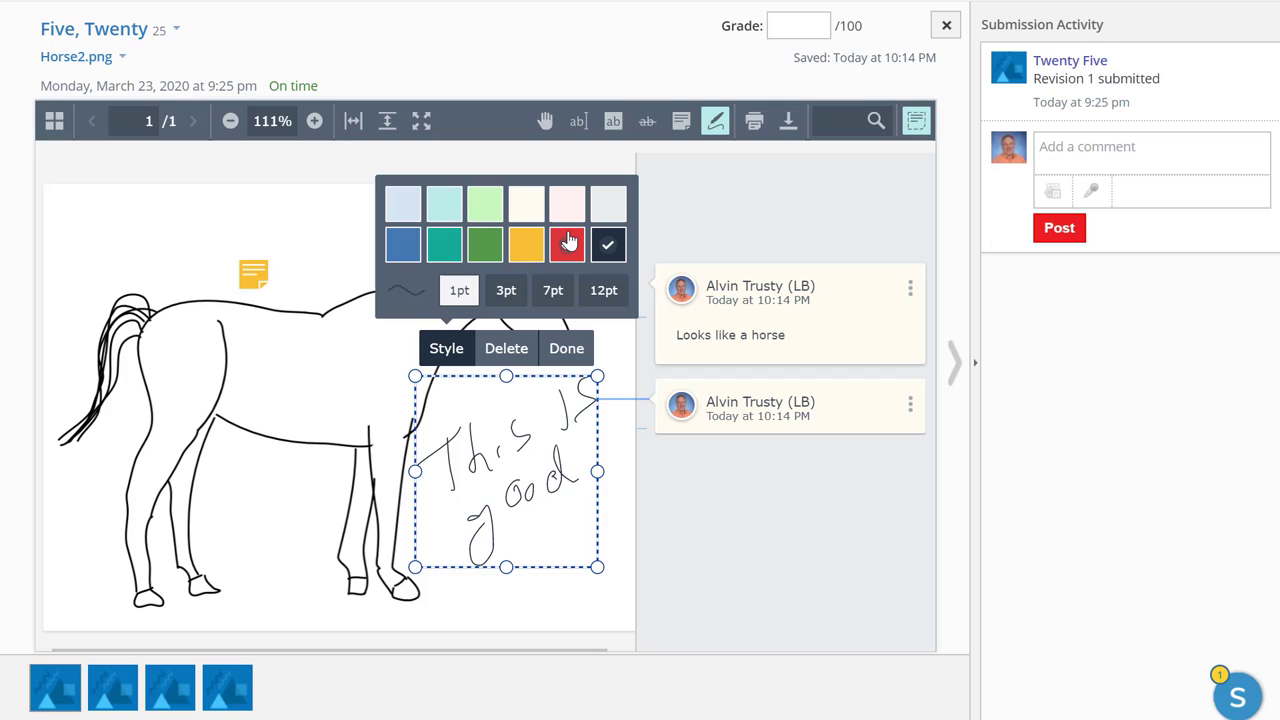
left_click(506, 290)
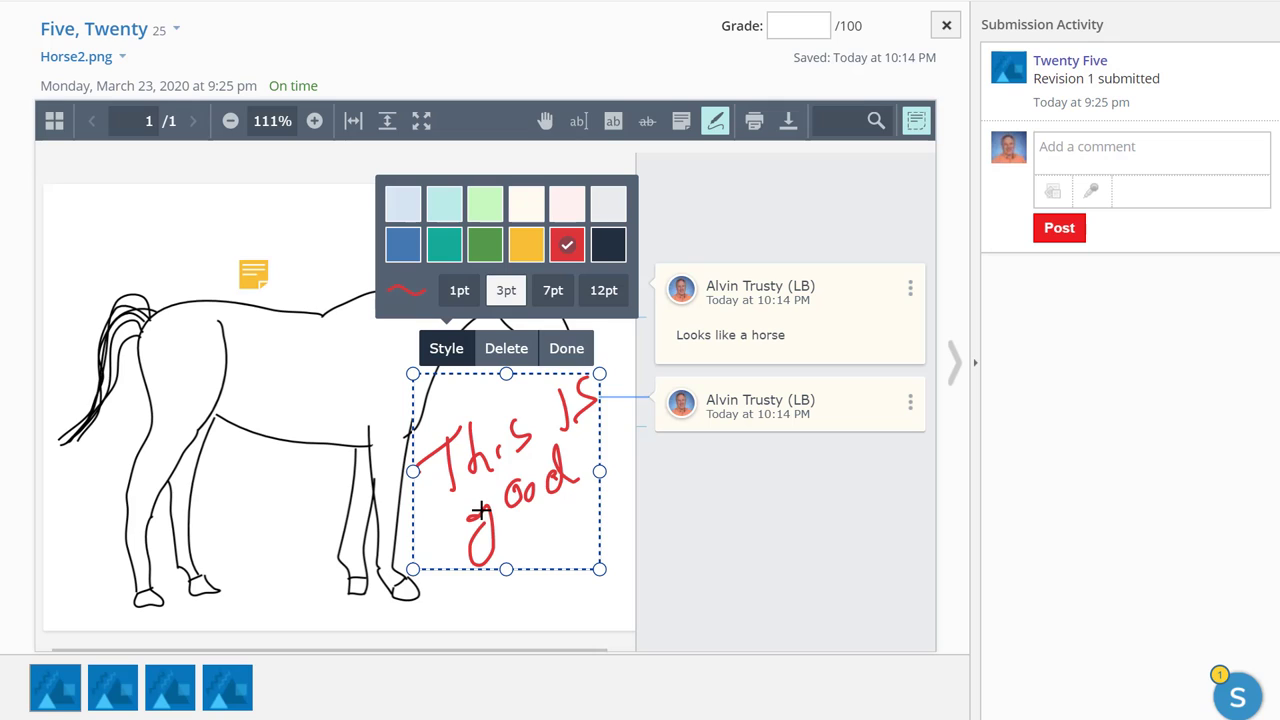
left_click(120, 271)
mouse_move(150, 245)
left_mouse_down()
mouse_move(140, 268)
mouse_move(164, 258)
left_mouse_up()
left_click_drag(83, 536, 128, 517)
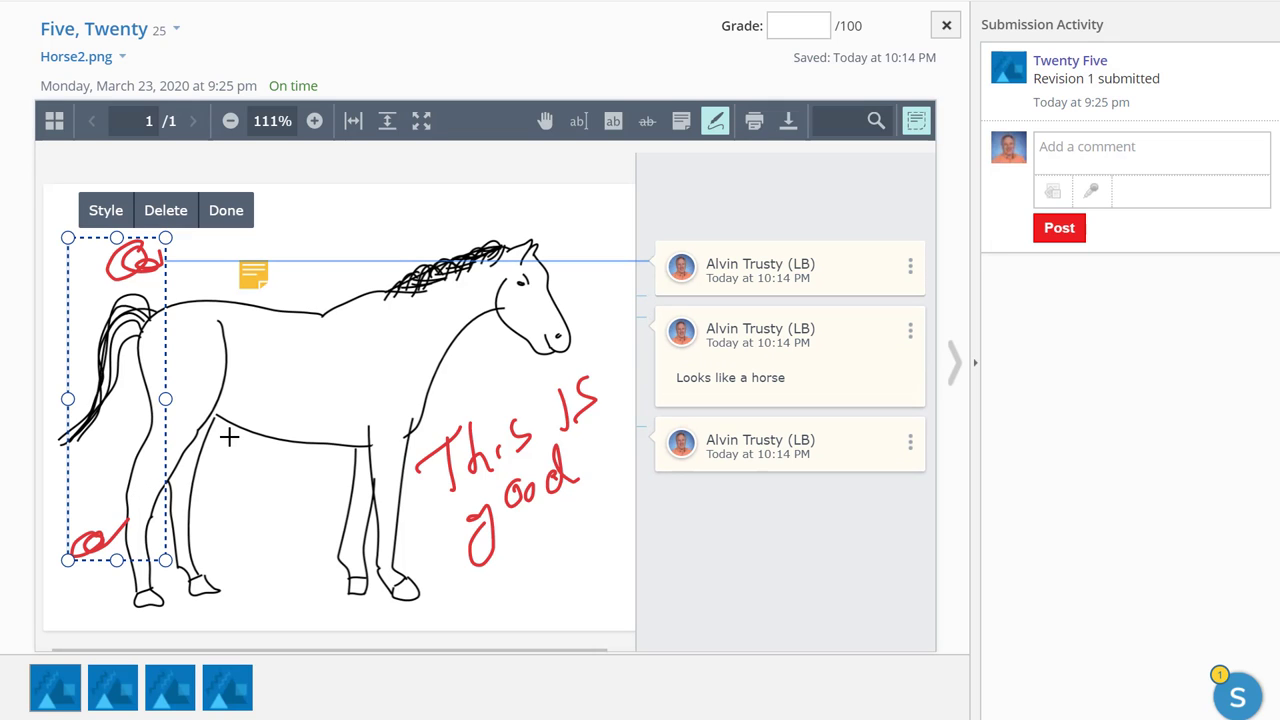
Grade Horse2.png 100 out of 100 and move to the next submission, Horse1.png.
left_click(811, 27)
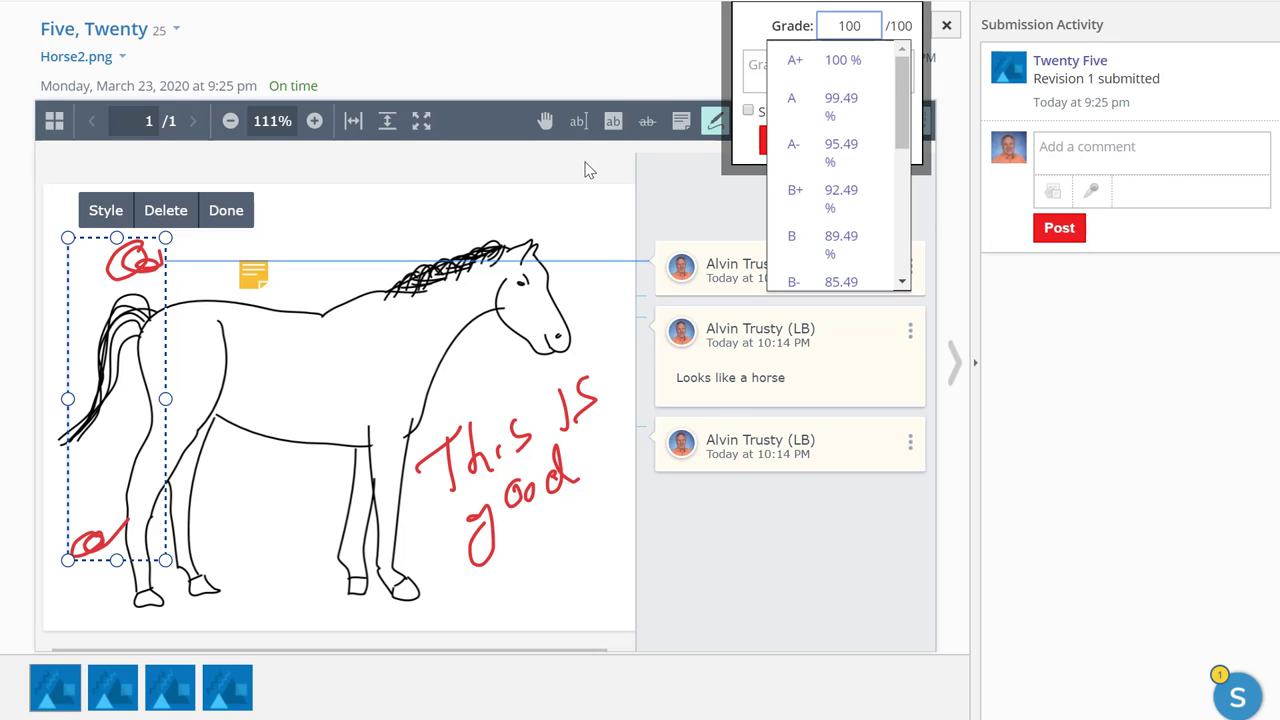
left_click(657, 208)
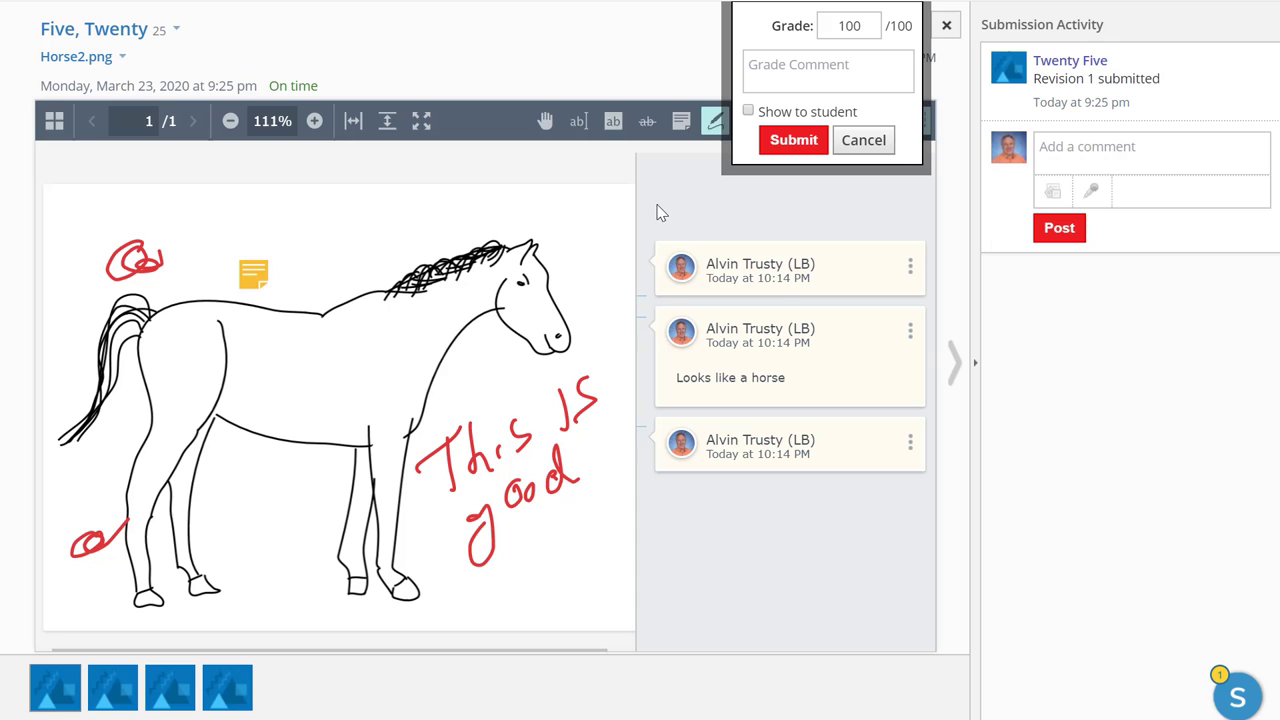
left_click(793, 141)
left_click(955, 368)
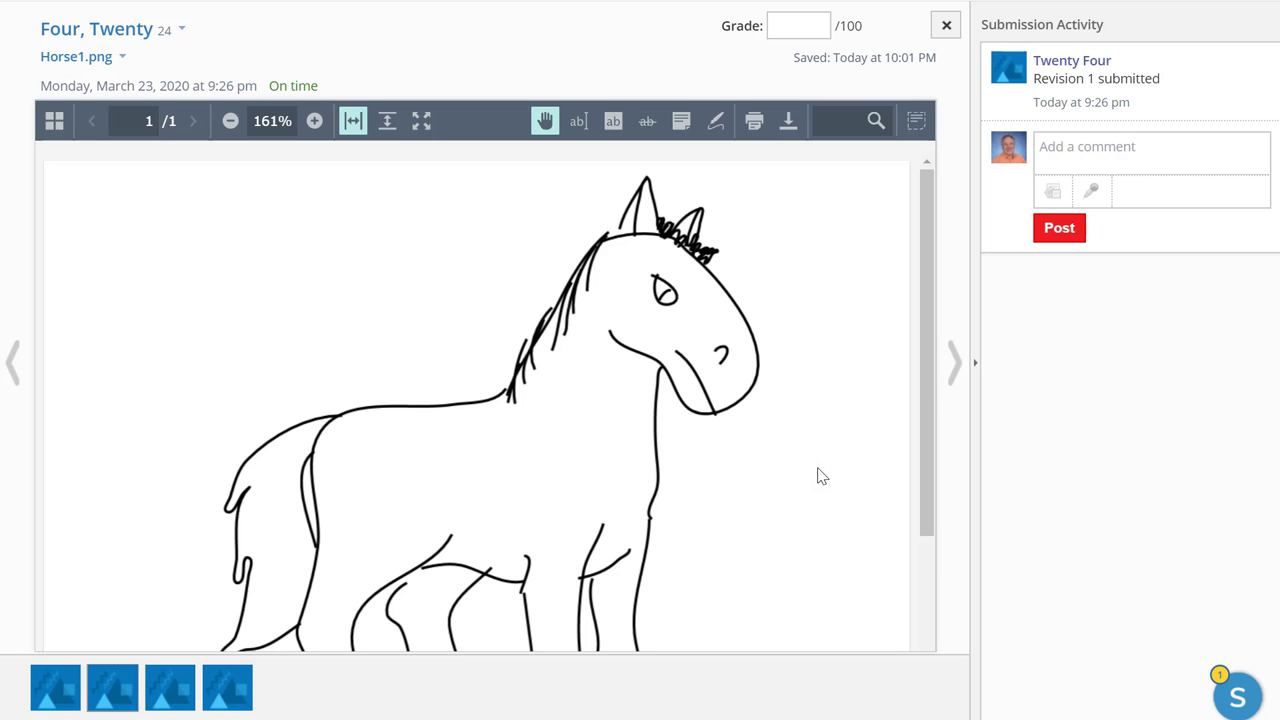
Zoom Horse1.png in to 186% to inspect the legs, then back out to 111%.
left_click(230, 121)
left_click(230, 121)
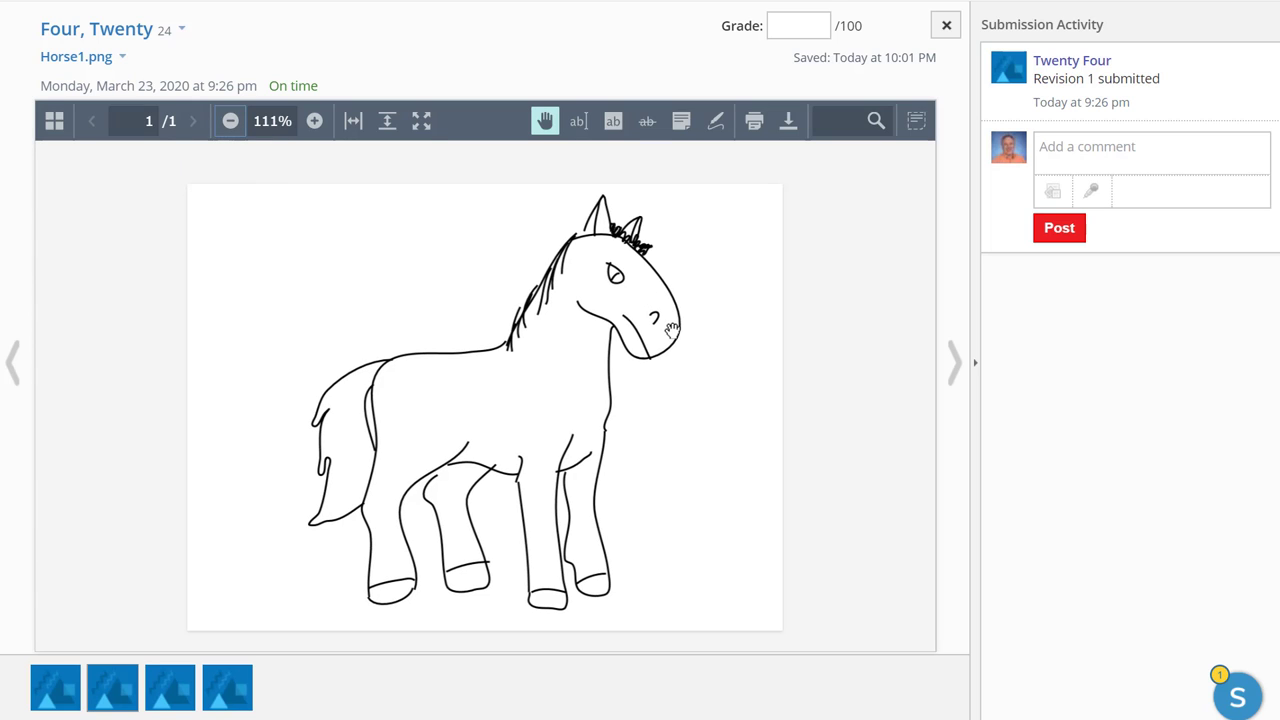
left_click(314, 121)
left_click(314, 121)
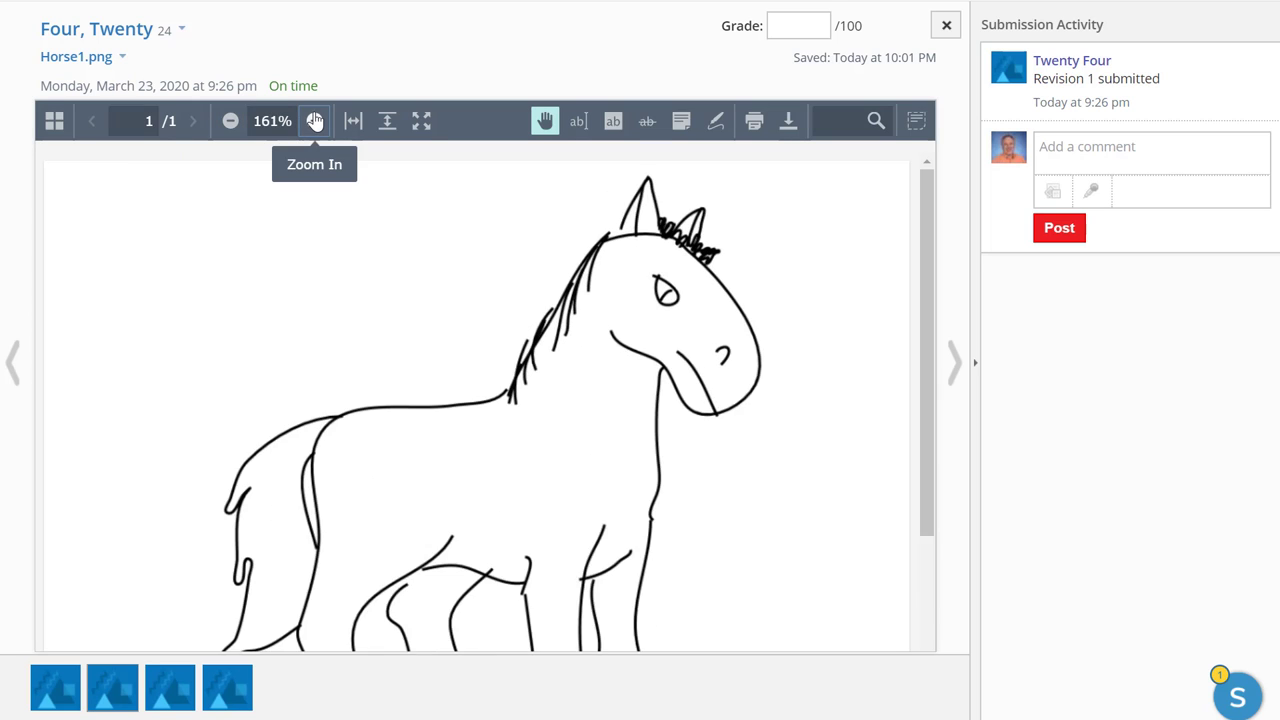
left_click(314, 121)
left_click_drag(635, 411, 669, 528)
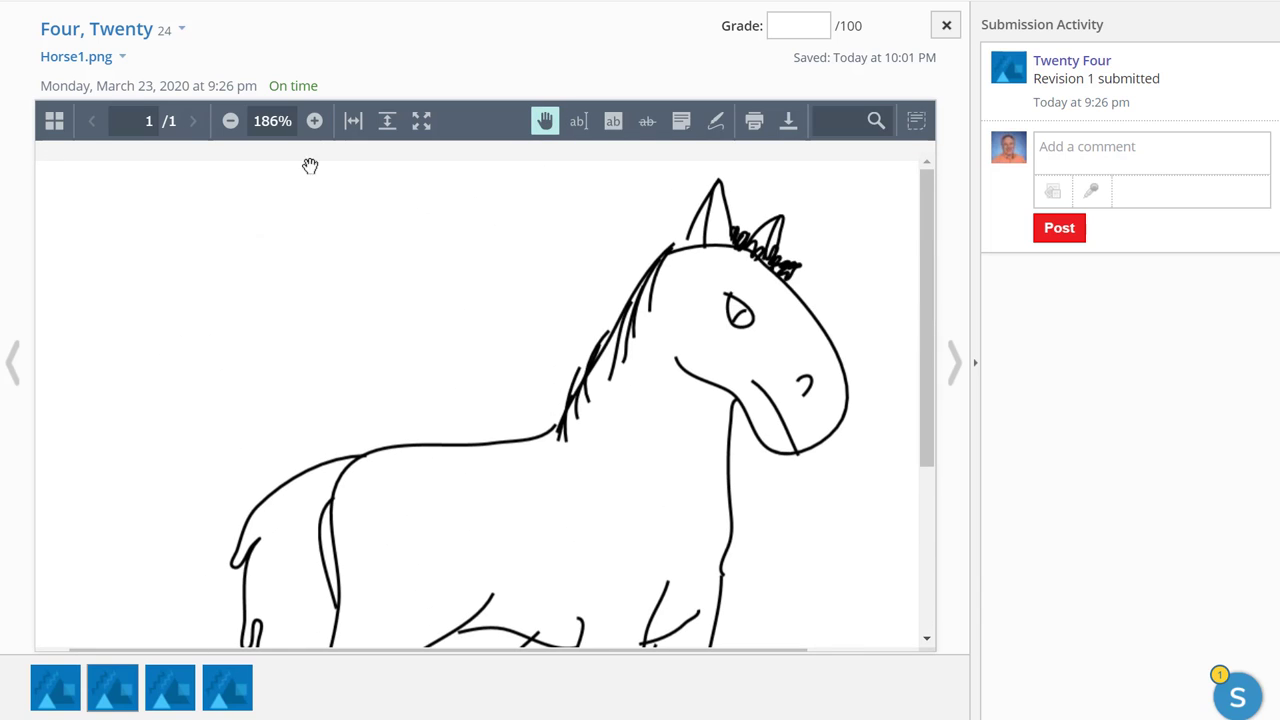
left_click(230, 121)
left_click(230, 121)
left_click(230, 121)
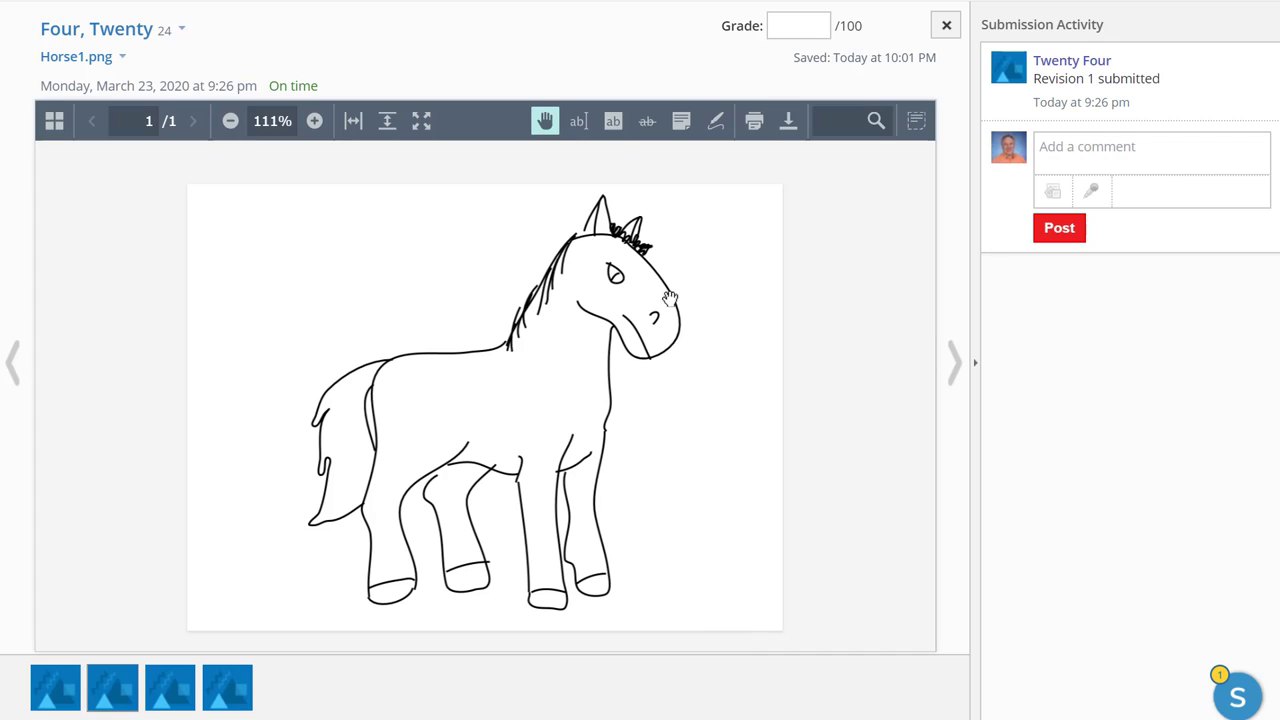
Handwrite 'This looks good' freehand beside the second horse's chest and front legs.
left_click(716, 121)
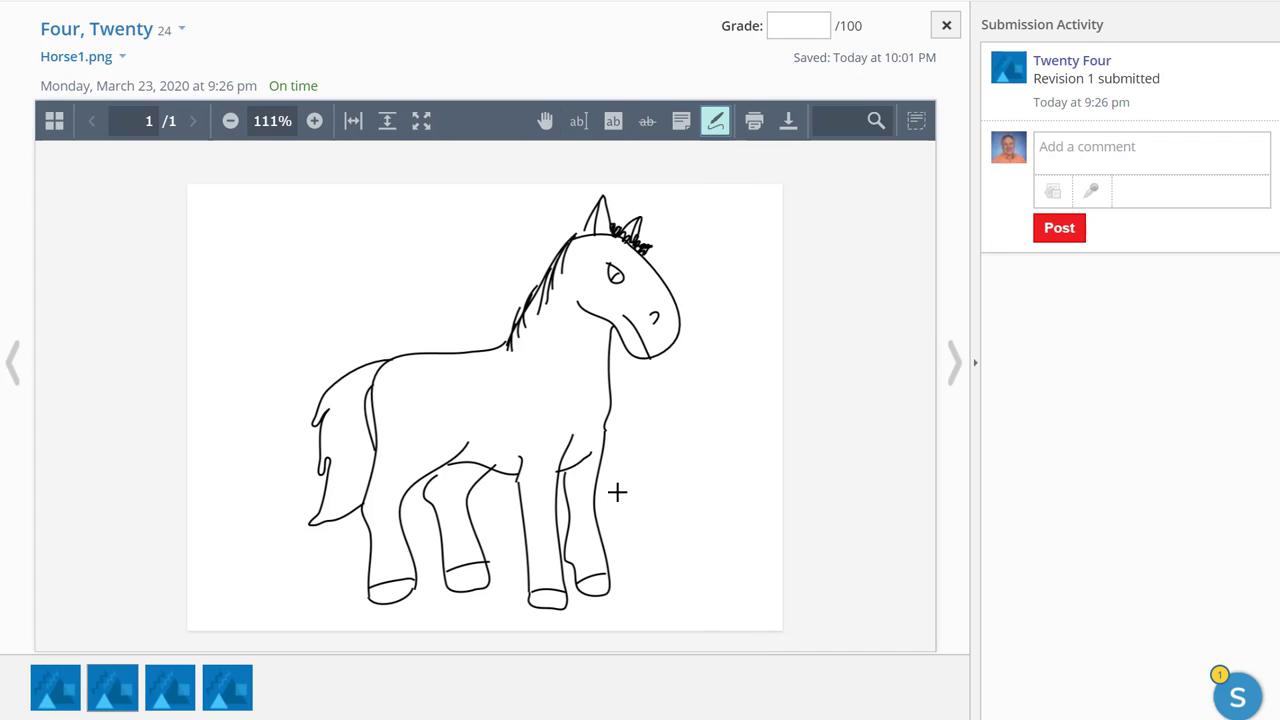
left_click_drag(655, 405, 644, 474)
left_click_drag(603, 434, 657, 400)
left_click_drag(652, 412, 680, 452)
left_click_drag(706, 410, 694, 448)
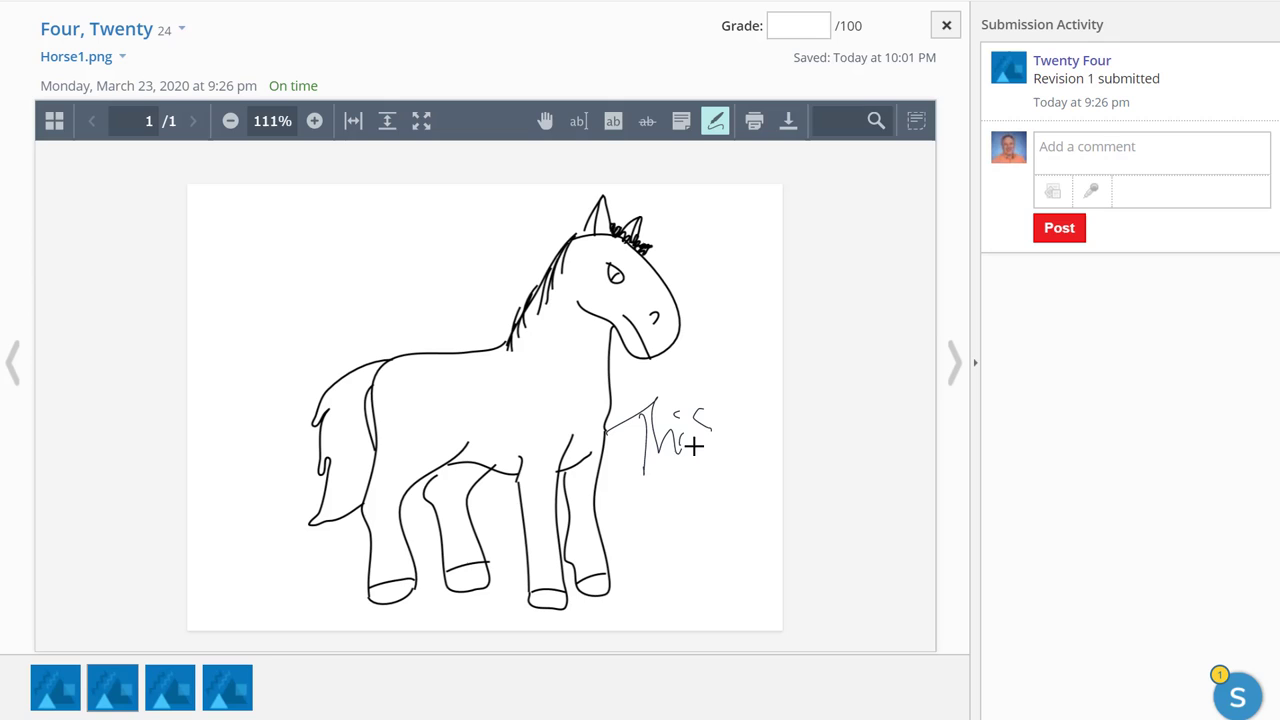
mouse_move(626, 511)
left_mouse_down()
mouse_move(637, 534)
mouse_move(731, 478)
mouse_move(733, 500)
left_mouse_up()
mouse_move(663, 556)
left_mouse_down()
mouse_move(658, 590)
mouse_move(713, 555)
left_mouse_up()
mouse_move(736, 552)
left_mouse_down()
mouse_move(738, 535)
mouse_move(760, 560)
left_mouse_up()
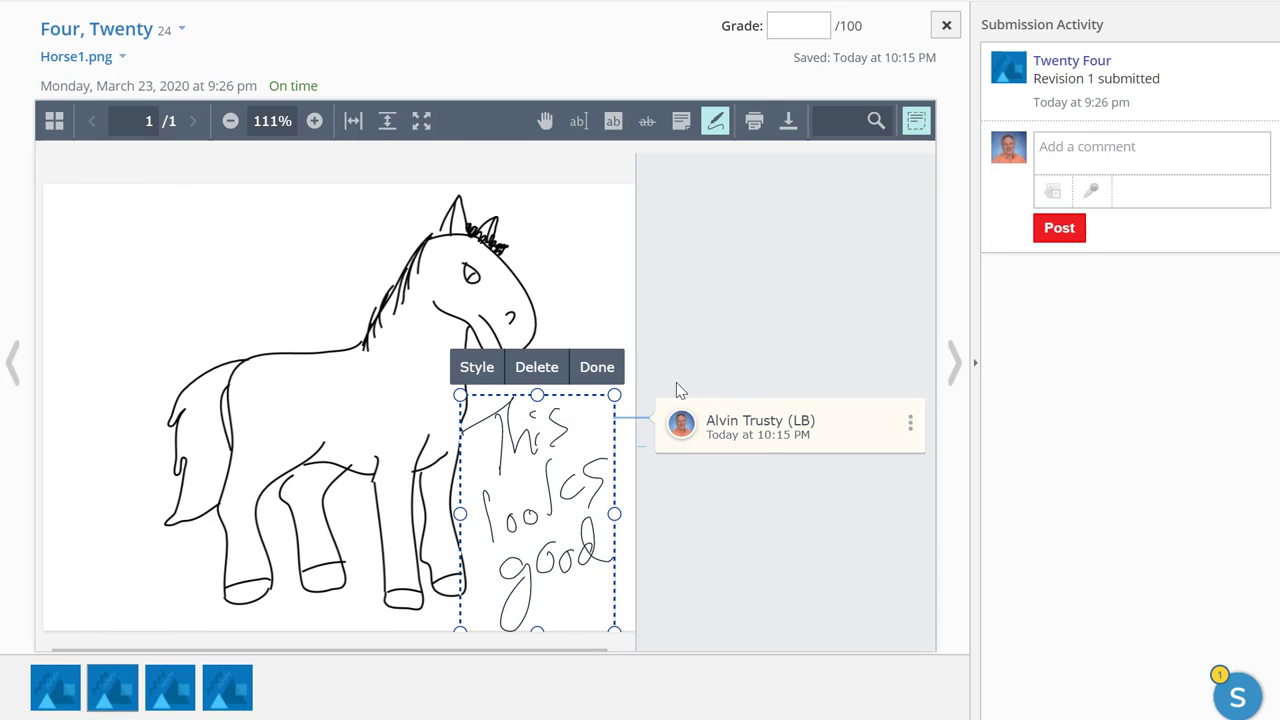
Style the handwritten comment red with a 3pt line width.
left_click(477, 367)
left_click(598, 263)
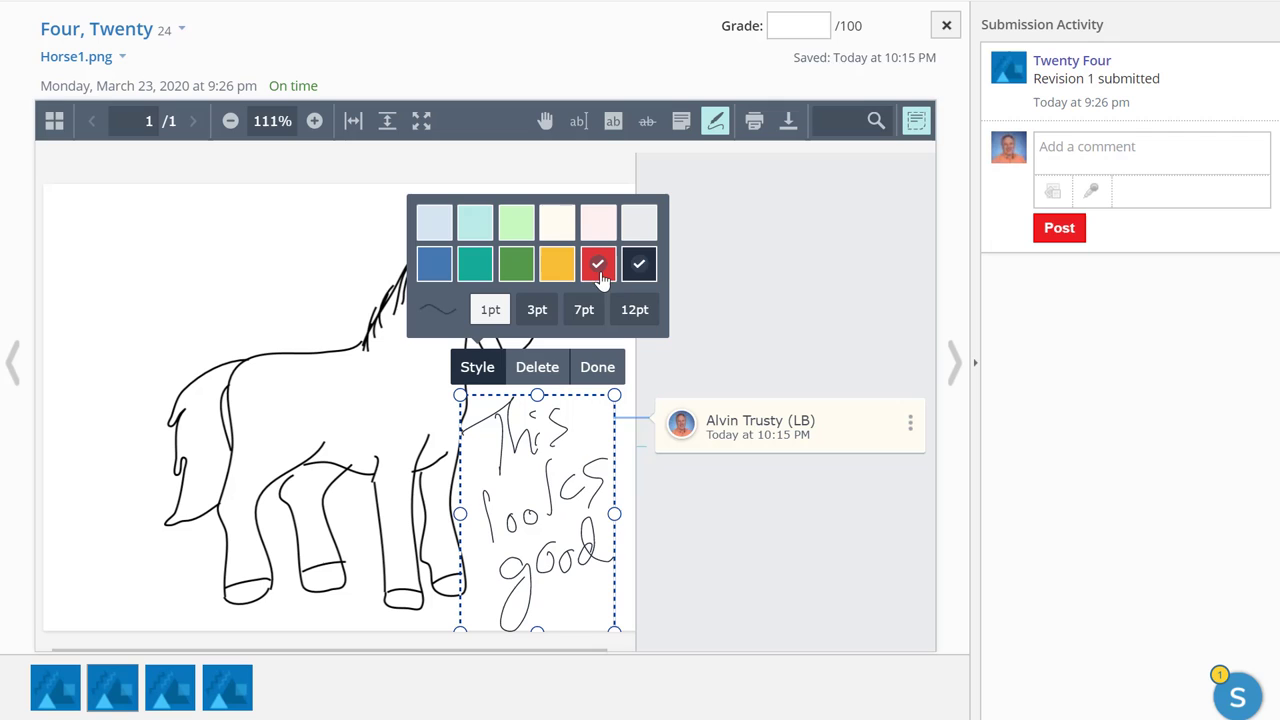
left_click(555, 306)
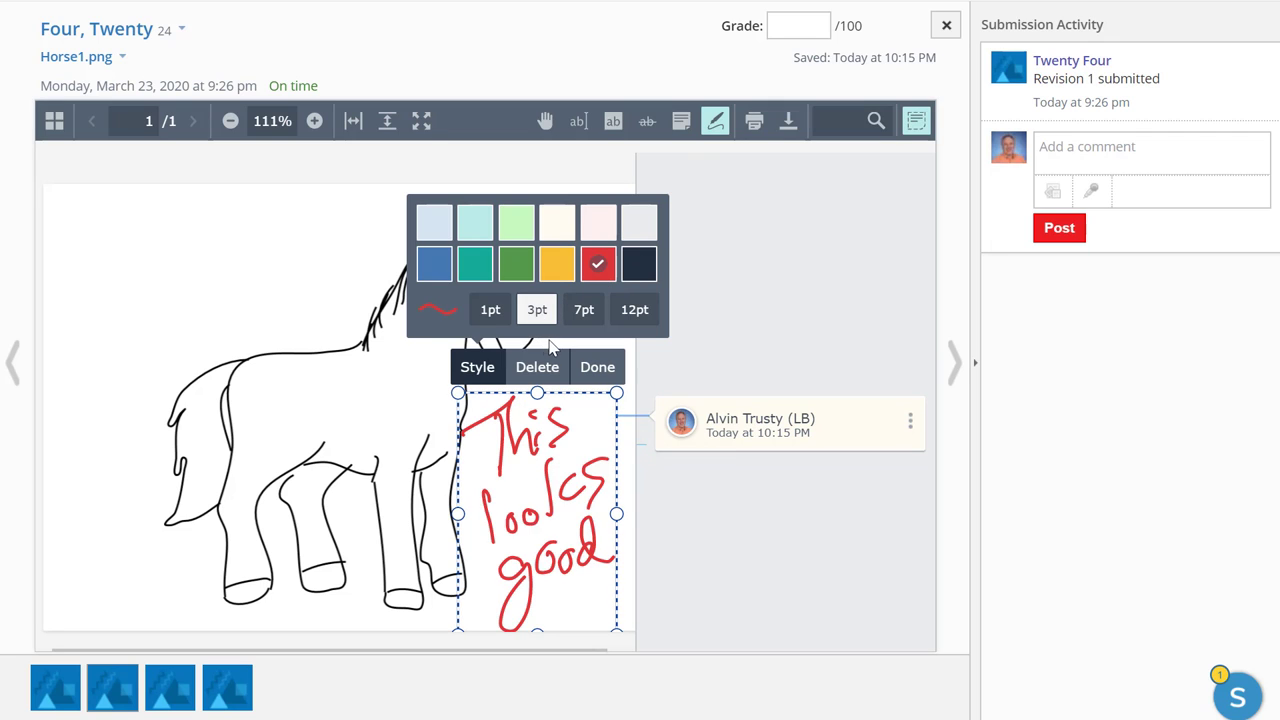
left_click(597, 367)
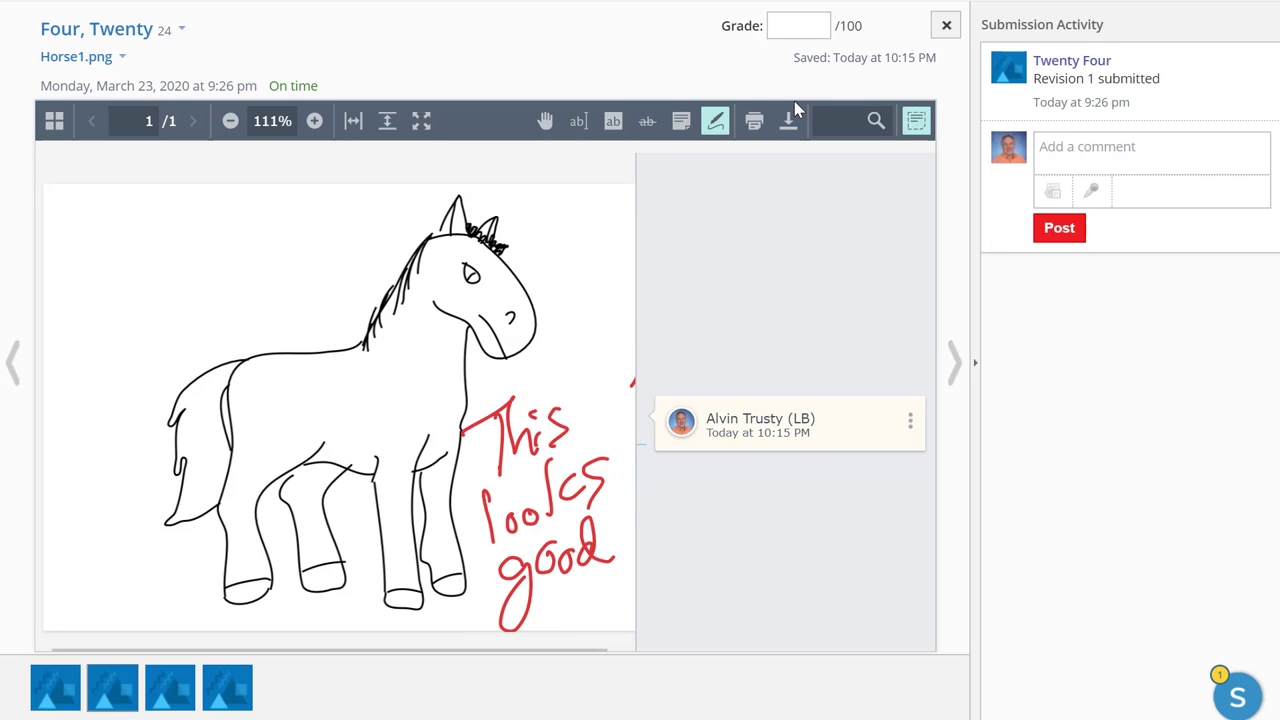
Enter a grade of 100 for Horse1.png and advance to Horse3.png.
left_click(805, 18)
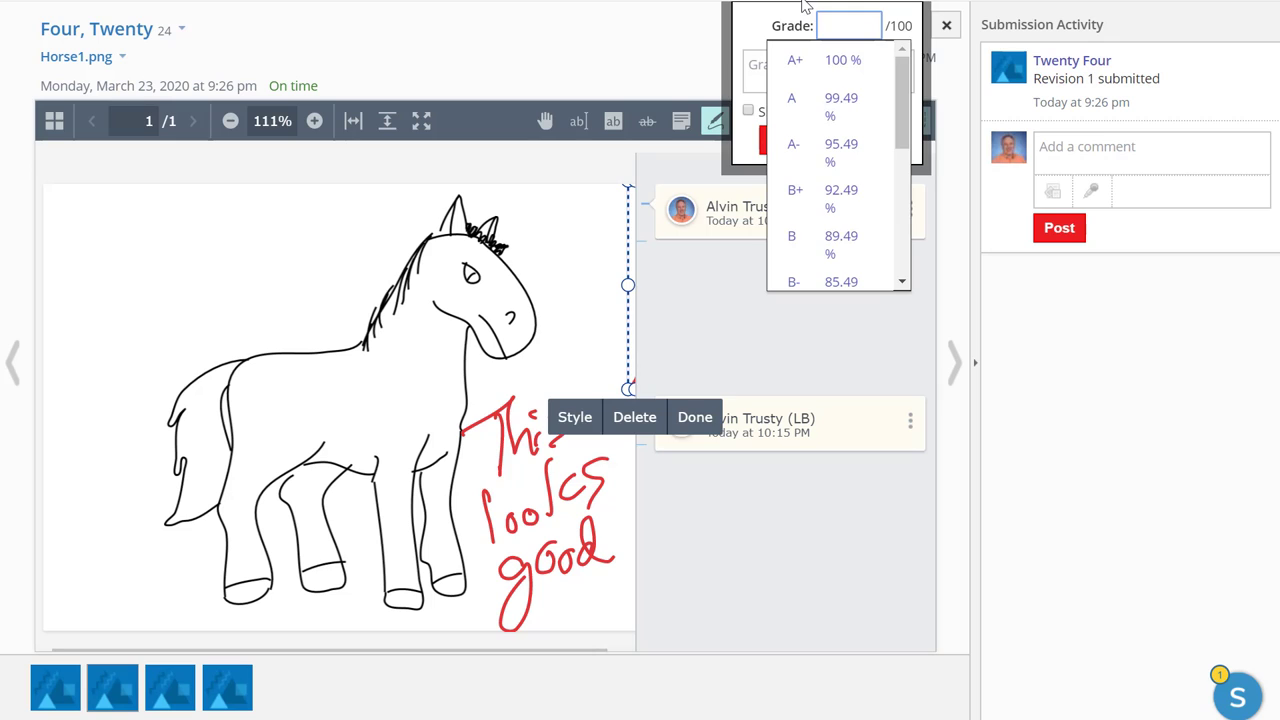
type("100")
key("Return")
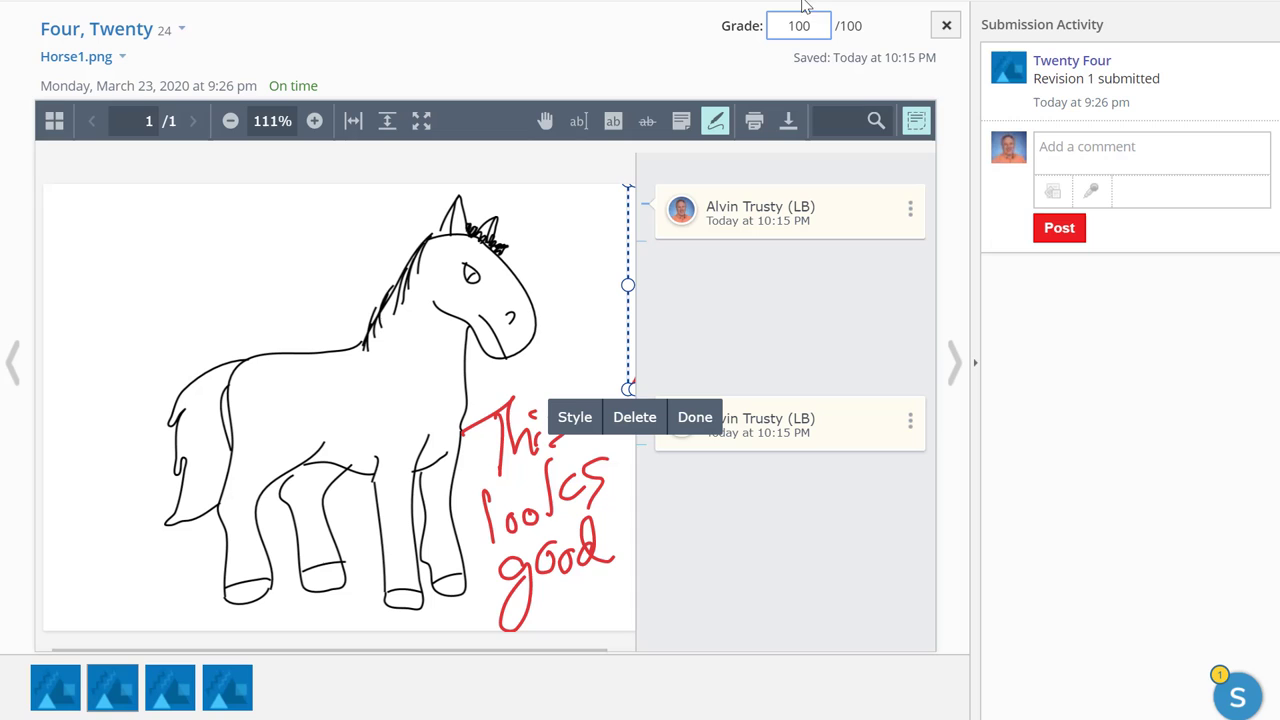
left_click(956, 362)
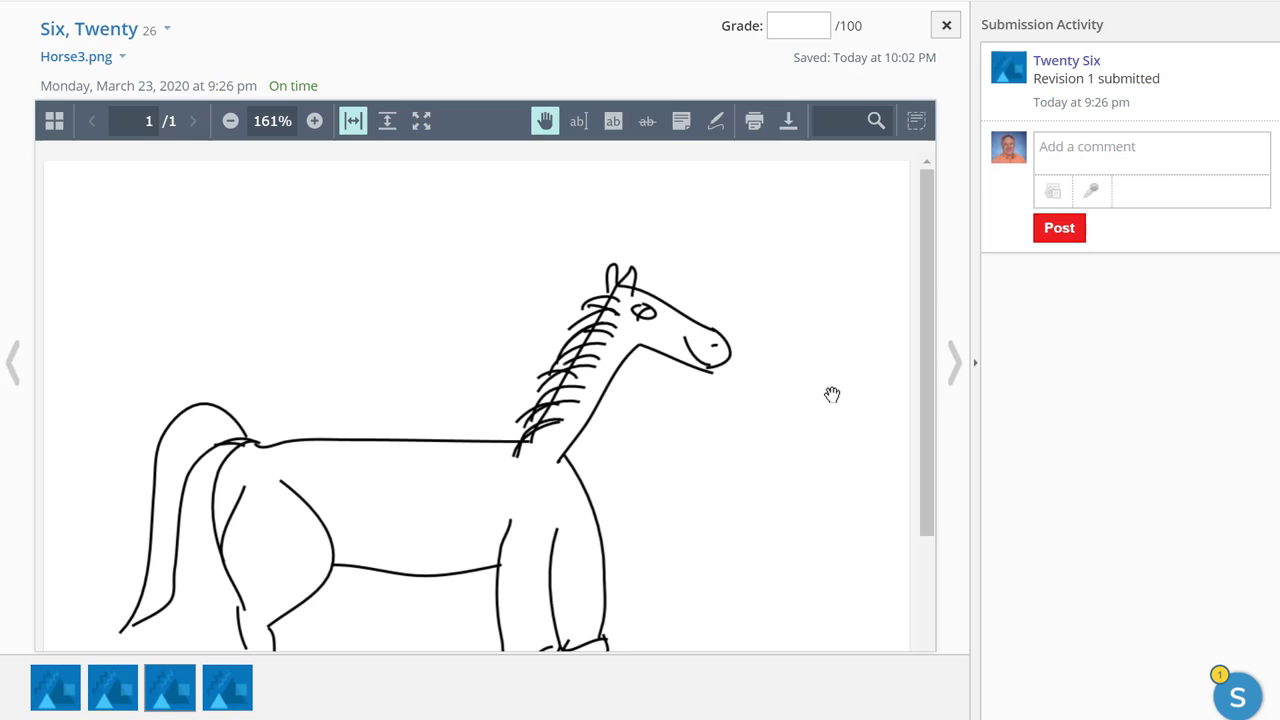
Zoom out twice to 111% so Horse3.png fits the viewer.
left_click(230, 121)
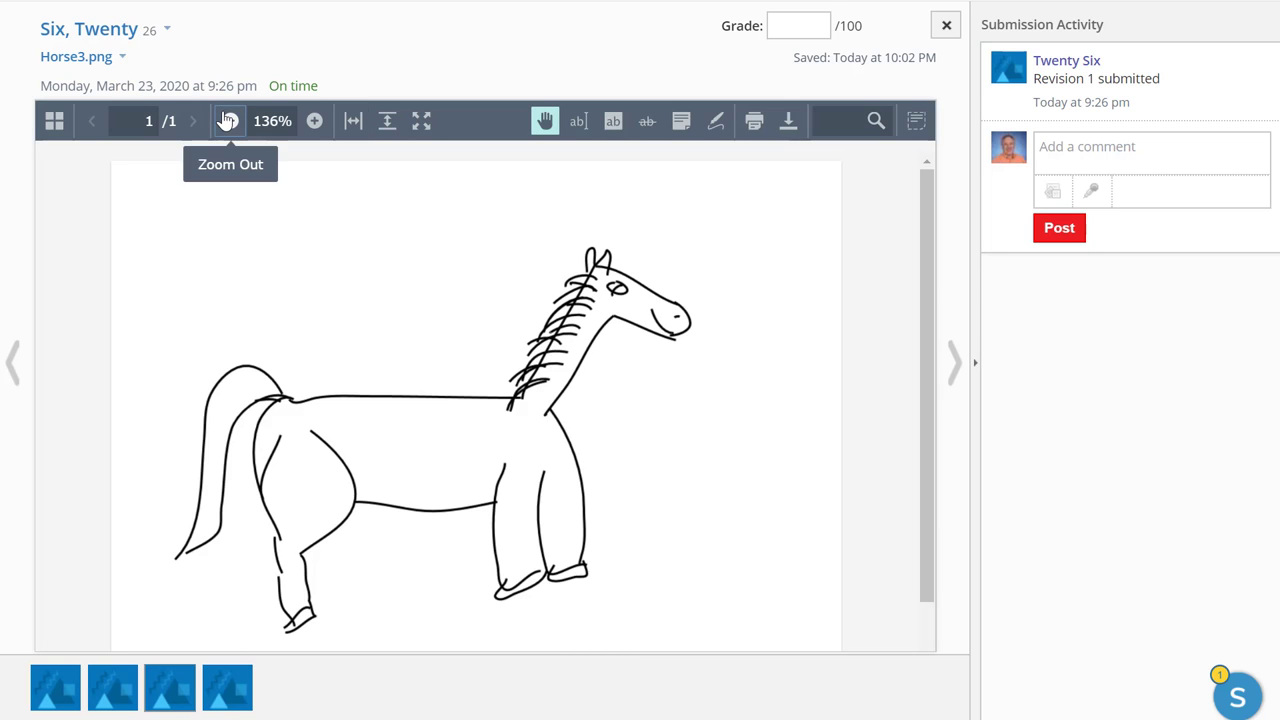
left_click(230, 121)
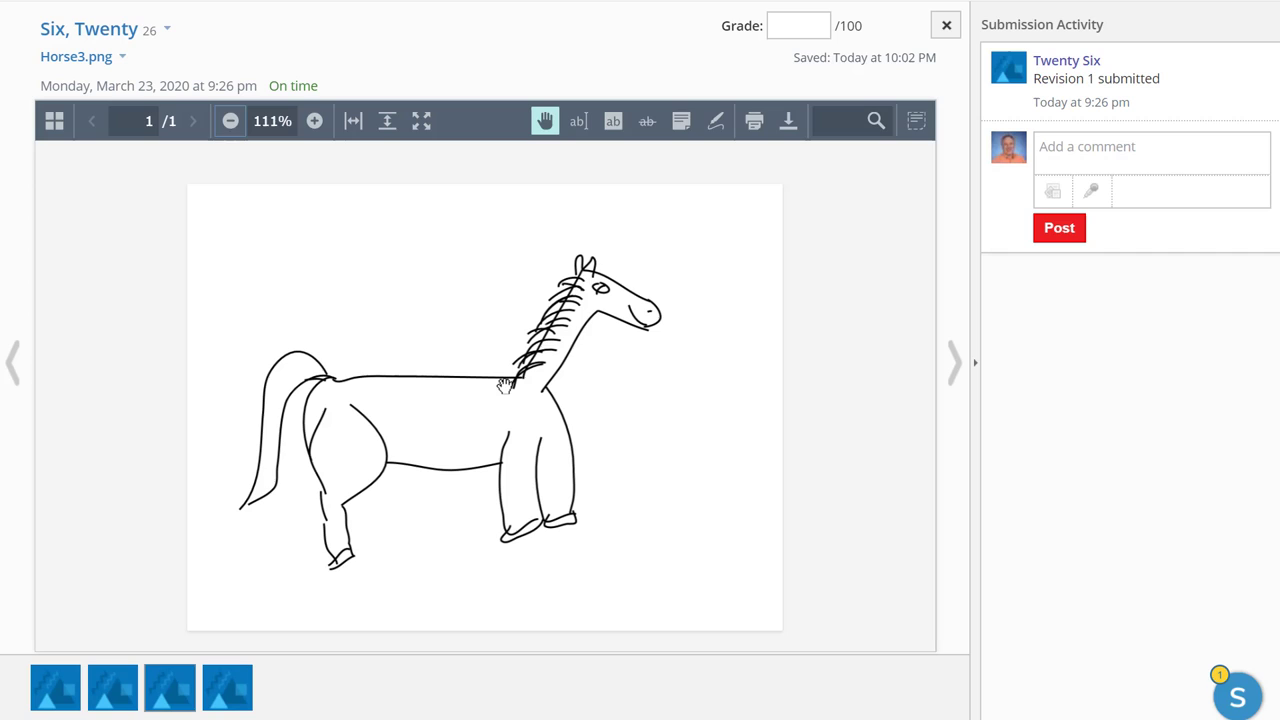
Circle the horse's hind leg and belly with a red 3pt pen stroke.
left_click(715, 121)
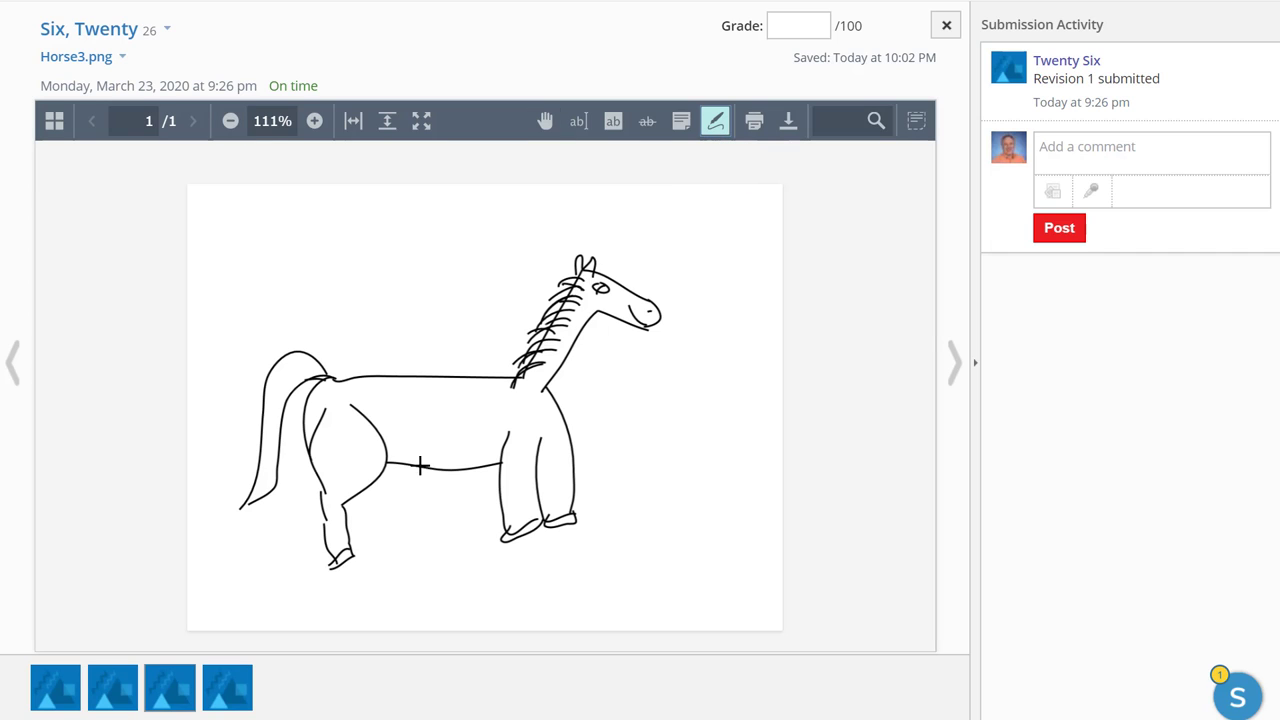
mouse_move(411, 434)
left_mouse_down()
mouse_move(311, 554)
mouse_move(440, 451)
mouse_move(395, 426)
left_mouse_up()
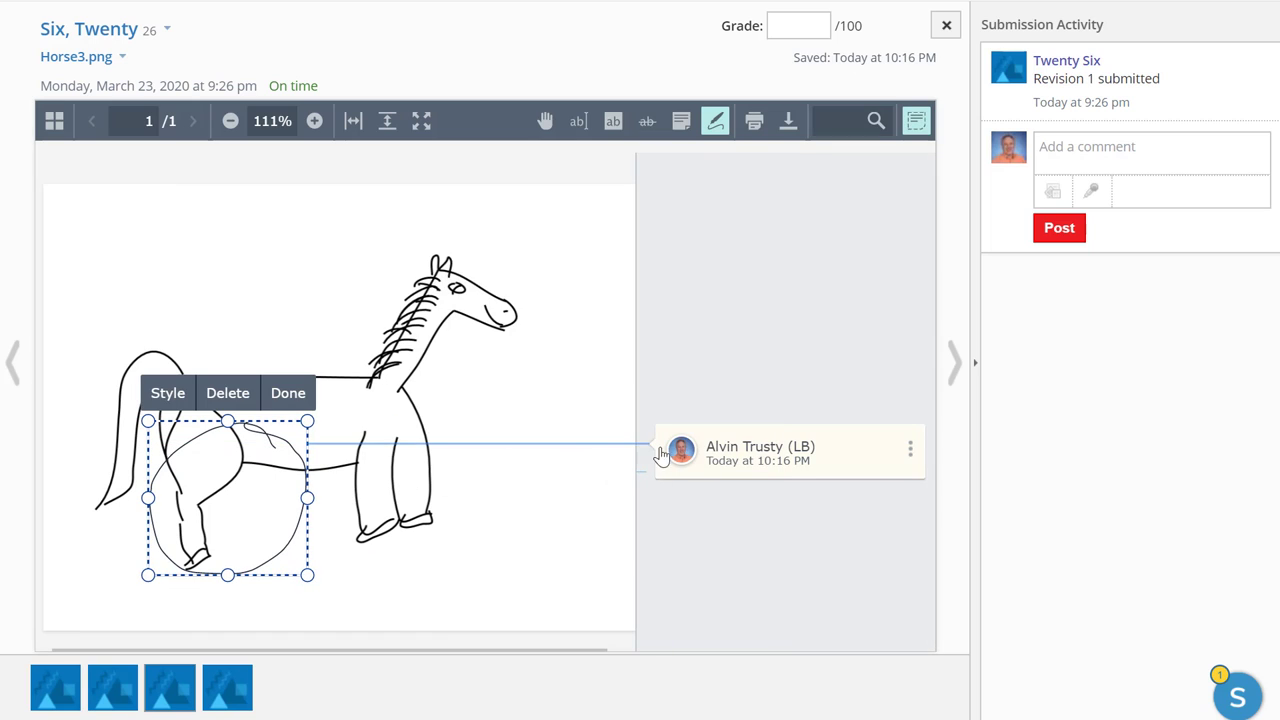
left_click(167, 393)
left_click(240, 335)
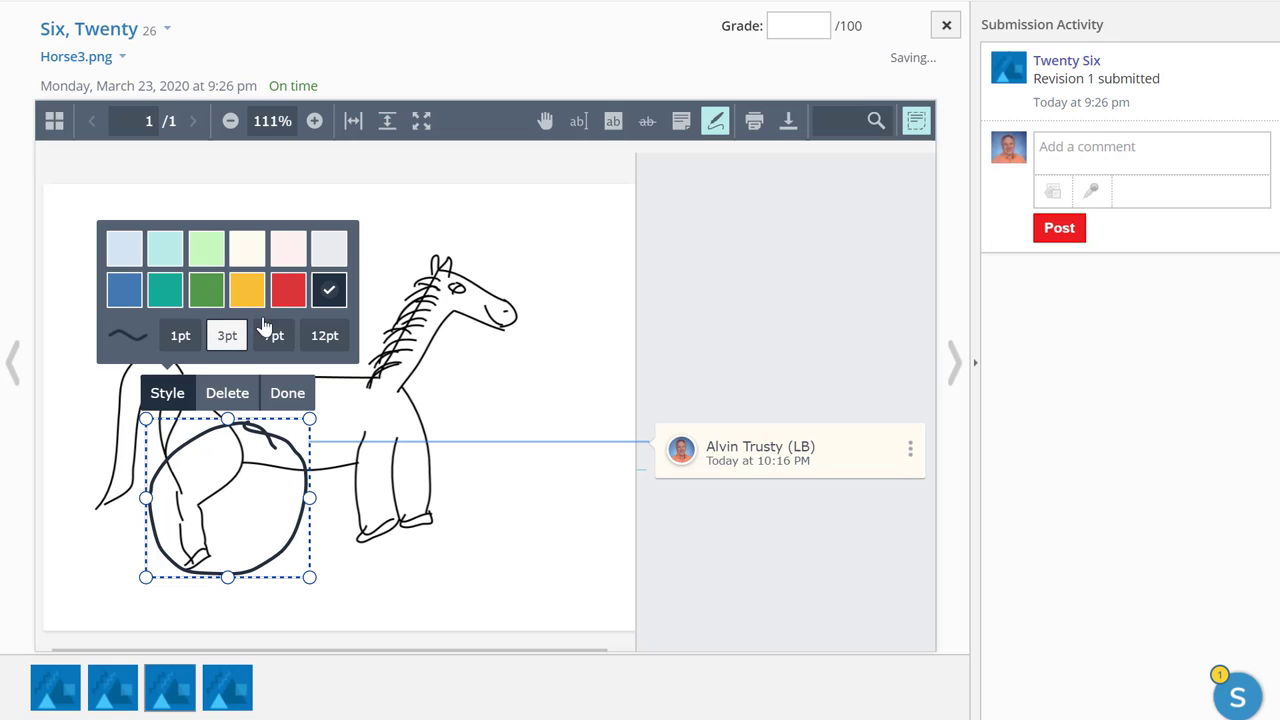
left_click(288, 290)
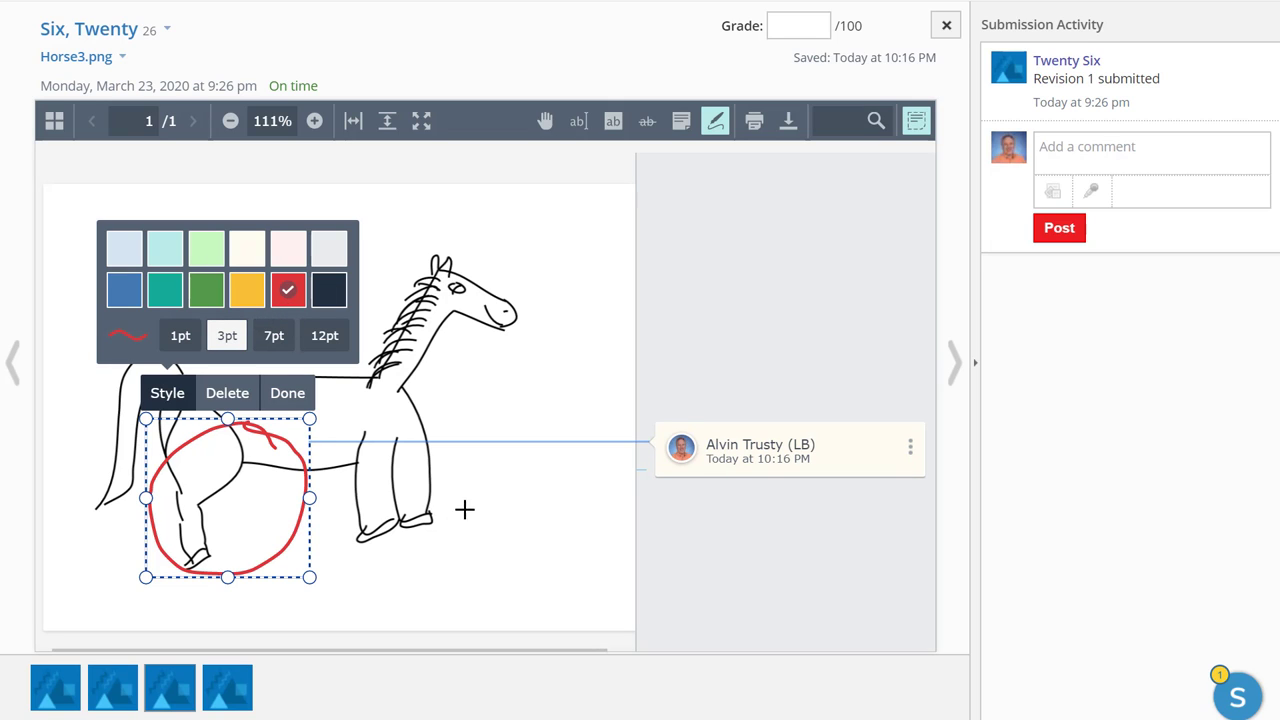
Handwrite 'missing leg' in red to the right of the horse's legs.
left_click_drag(447, 491, 491, 488)
mouse_move(512, 466)
left_mouse_down()
mouse_move(498, 488)
mouse_move(518, 488)
mouse_move(557, 452)
mouse_move(560, 480)
mouse_move(598, 470)
mouse_move(562, 518)
left_mouse_up()
left_click(548, 447)
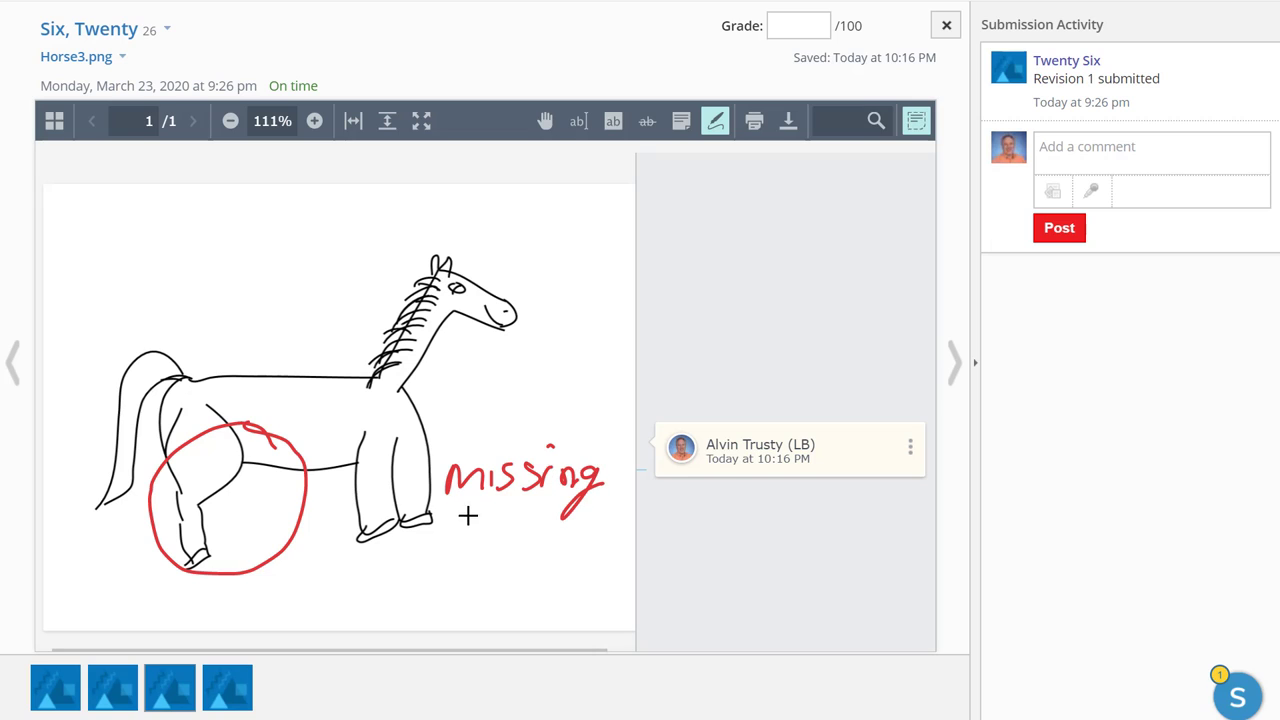
mouse_move(484, 520)
left_mouse_down()
mouse_move(459, 580)
mouse_move(580, 562)
left_mouse_up()
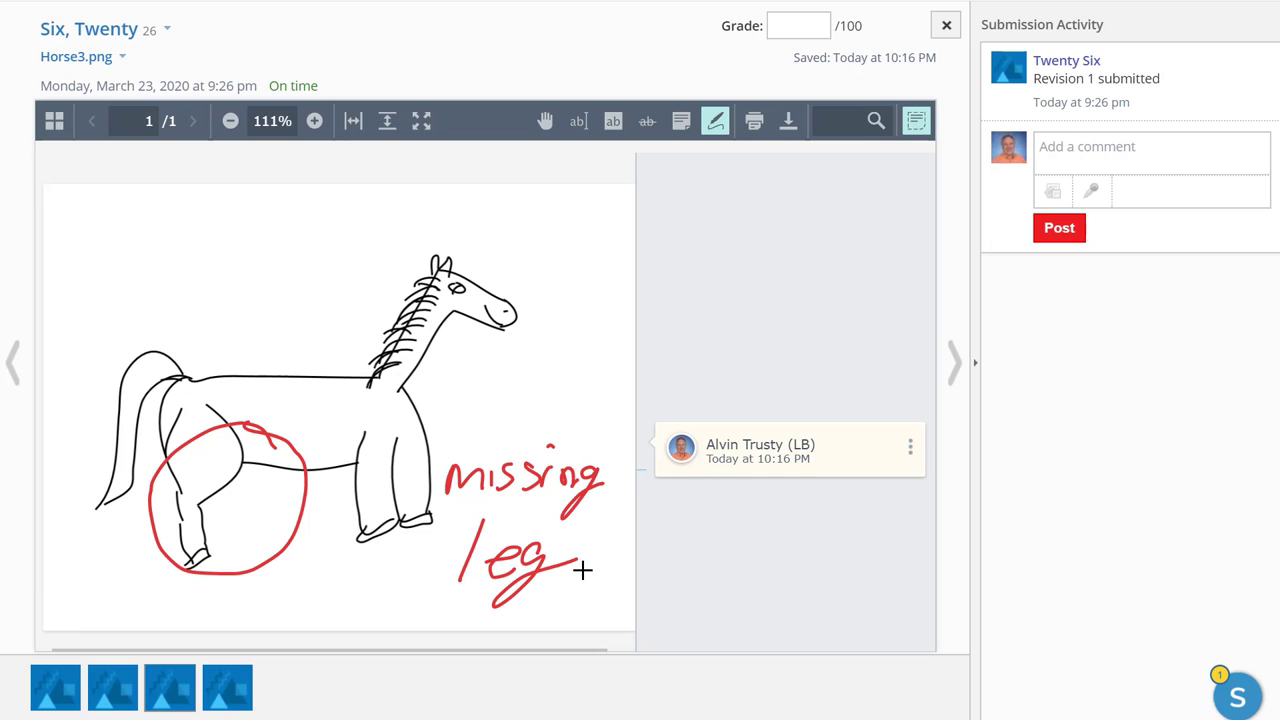
Enter a grade of 90 out of 100 for the Horse3.png drawing.
left_click(808, 39)
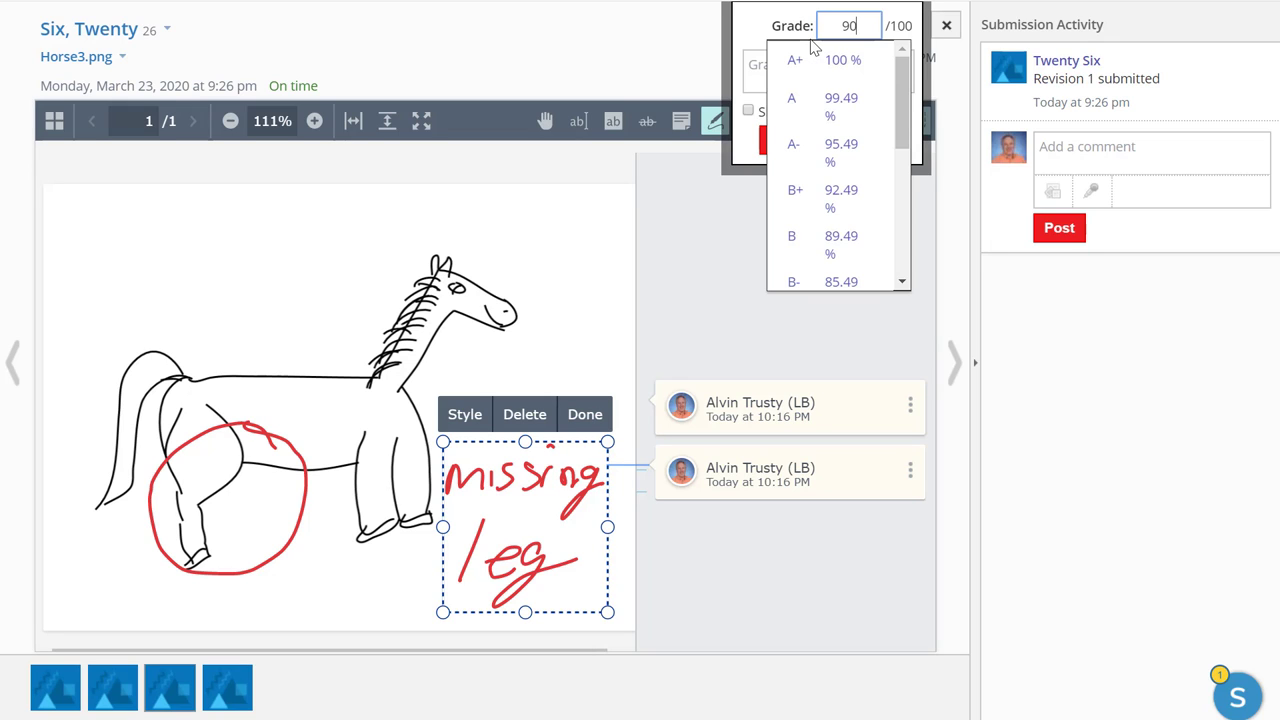
type("90")
key("Return")
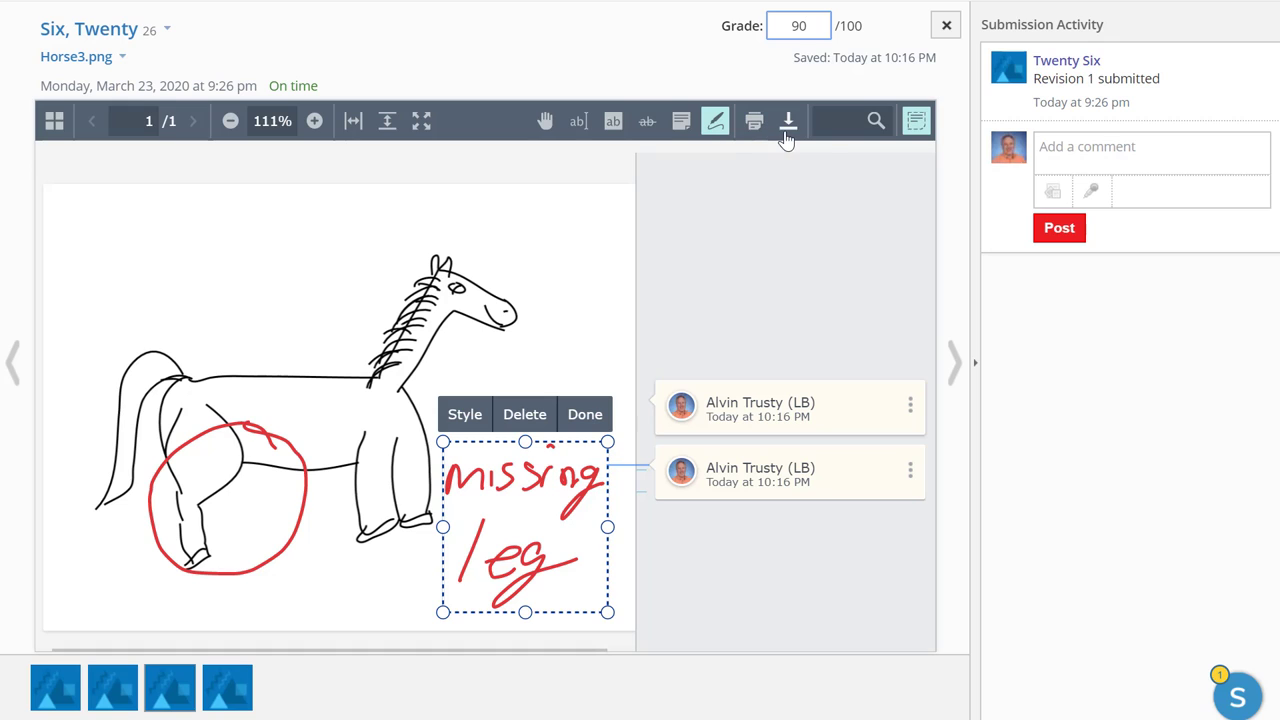
Delete the red circle around the horse's hind legs and its comment, leaving the 'missing leg' note.
left_click(916, 122)
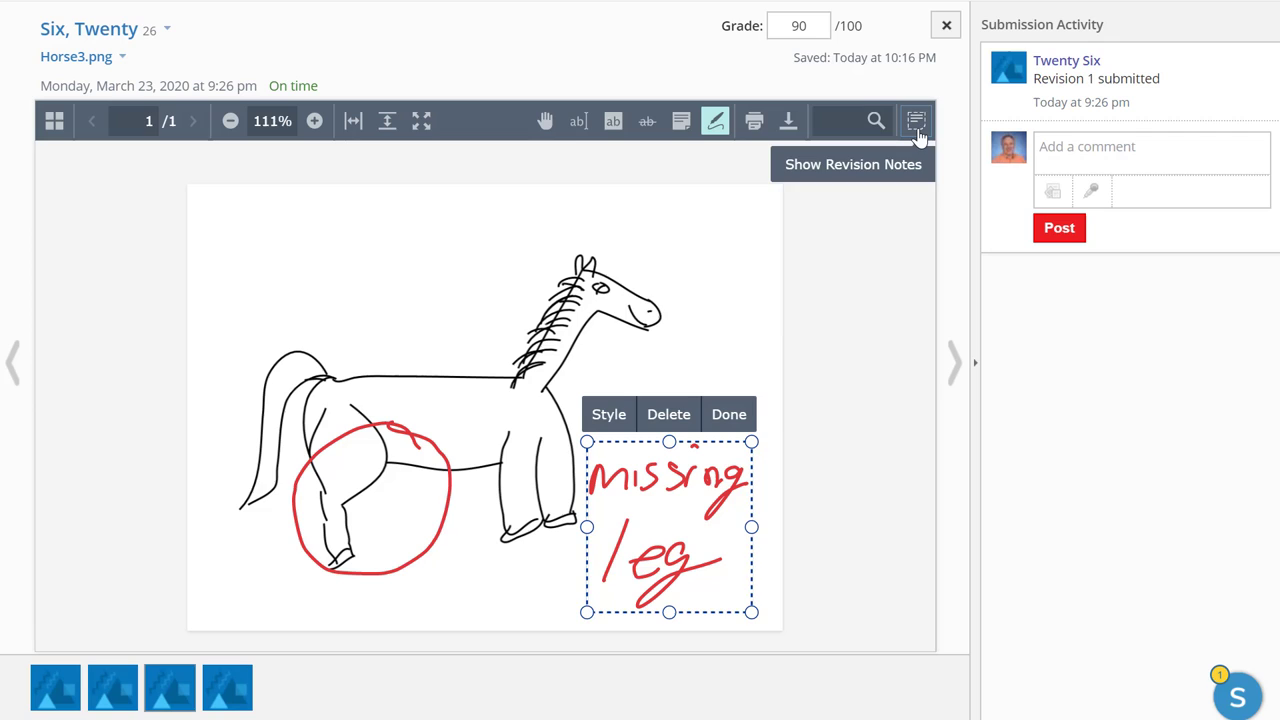
left_click(916, 122)
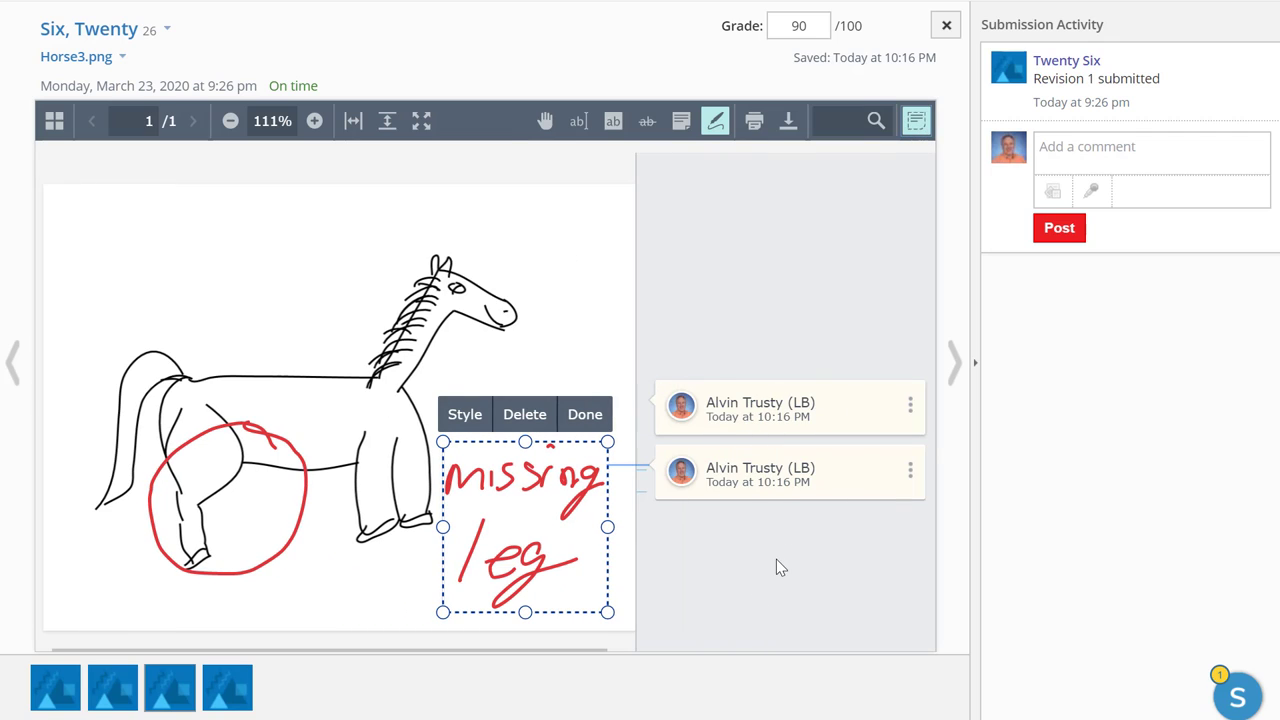
left_click(910, 404)
left_click(829, 385)
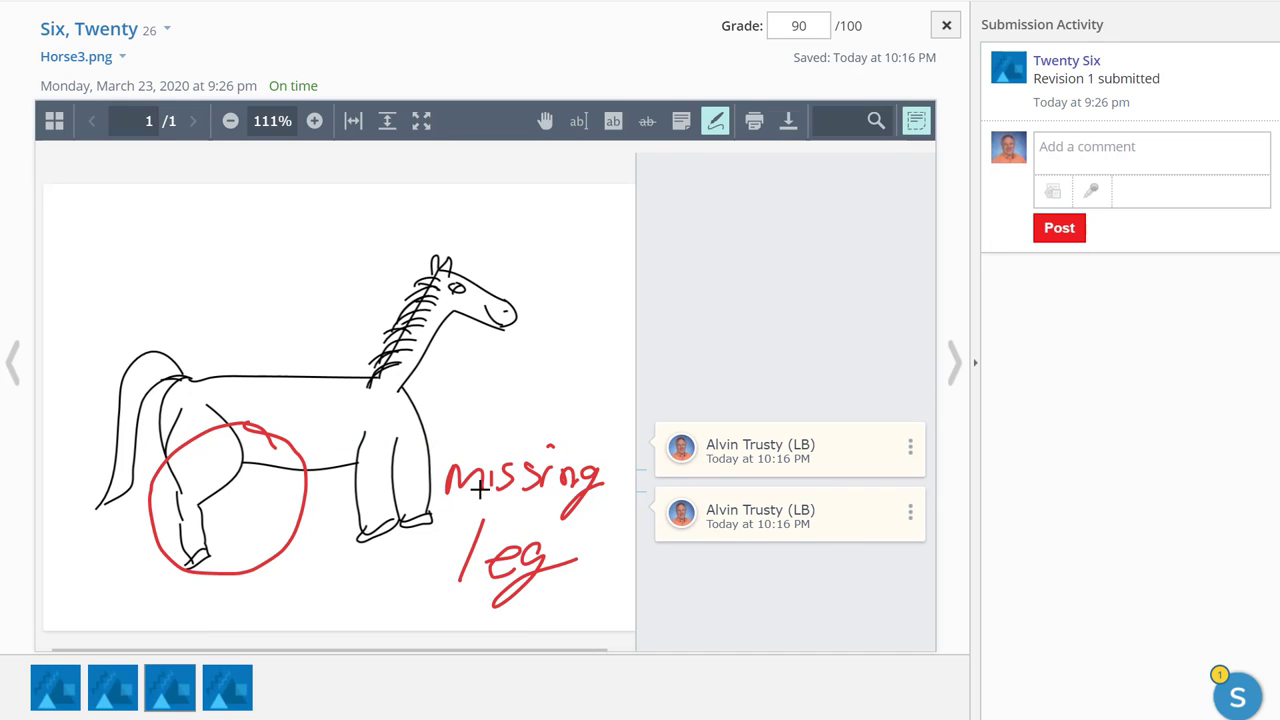
left_click(910, 446)
left_click(889, 479)
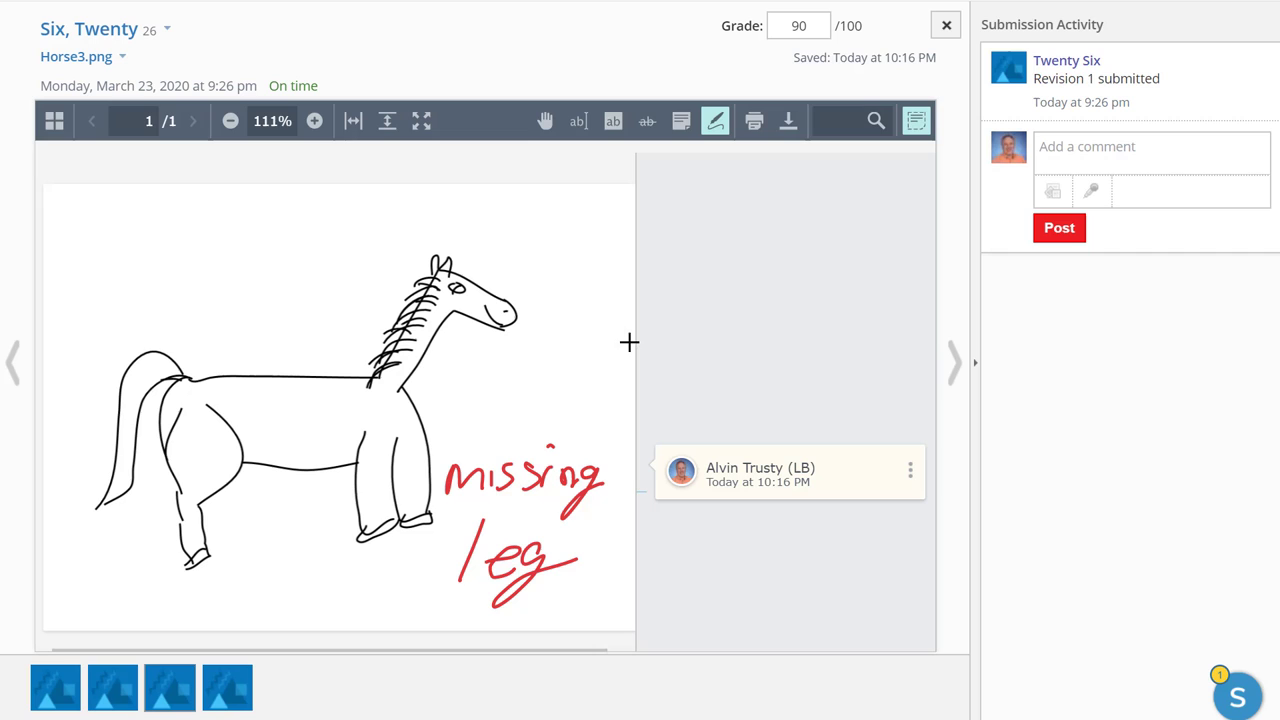
Open the next student's Horse4.png sketch, examine its legs, body and head at 211%, then zoom back to 136%.
left_click(955, 366)
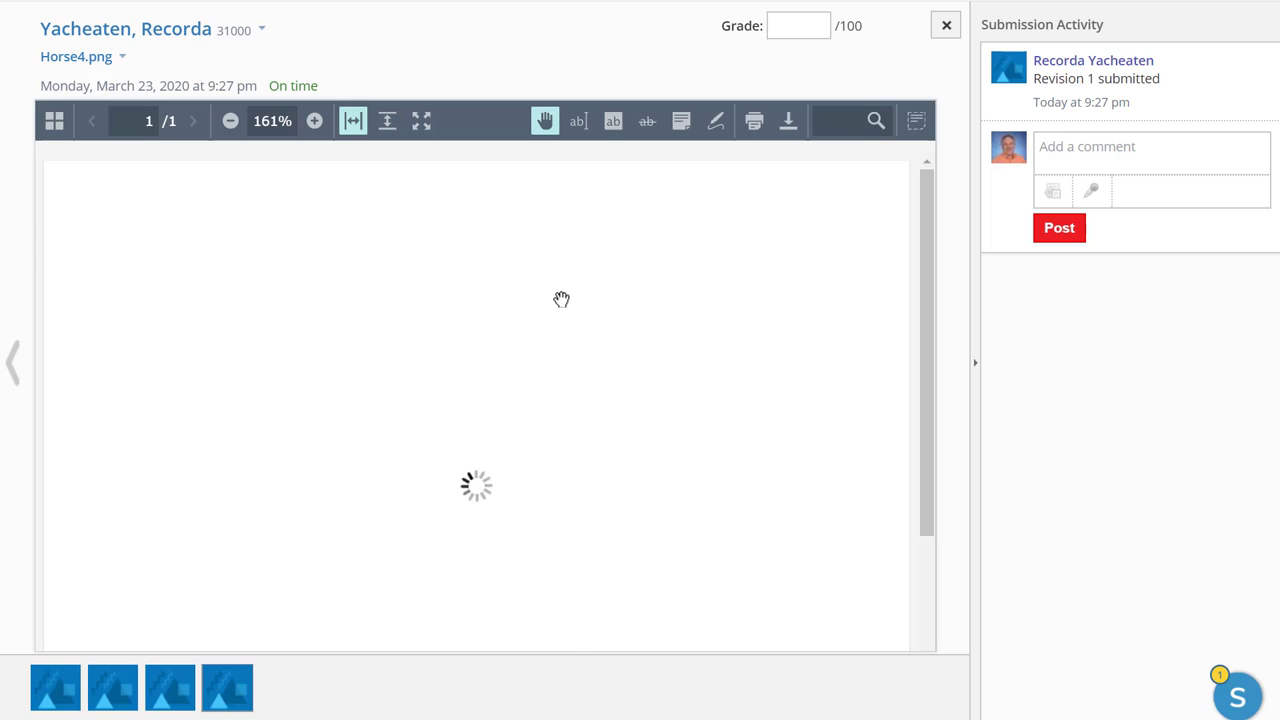
left_click(230, 120)
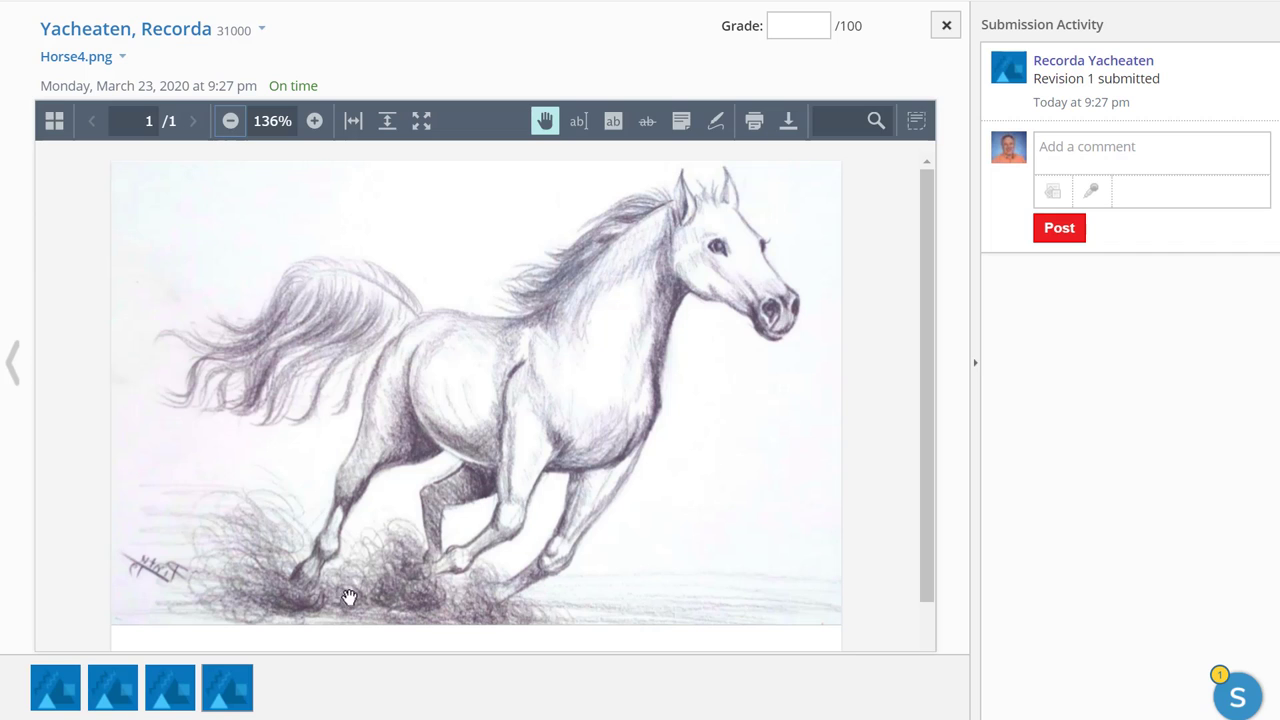
left_click(314, 121)
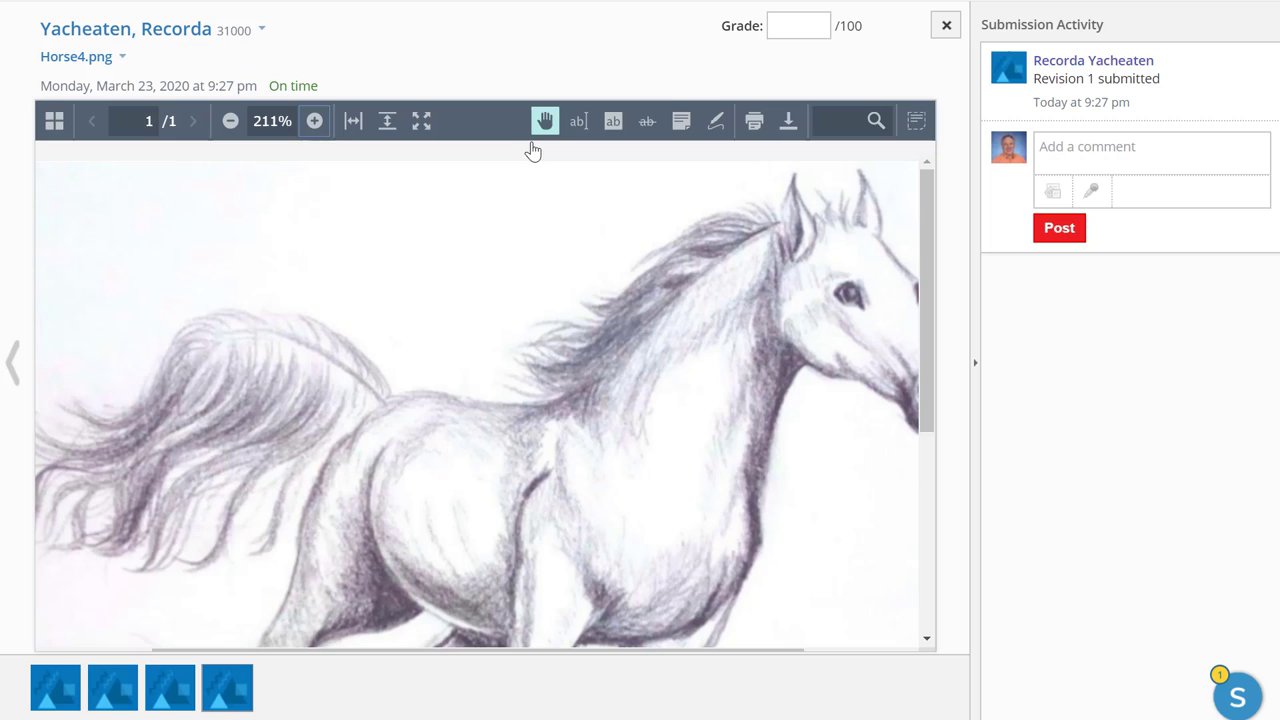
left_click_drag(206, 557, 531, 232)
scroll(531, 232, "down", 1)
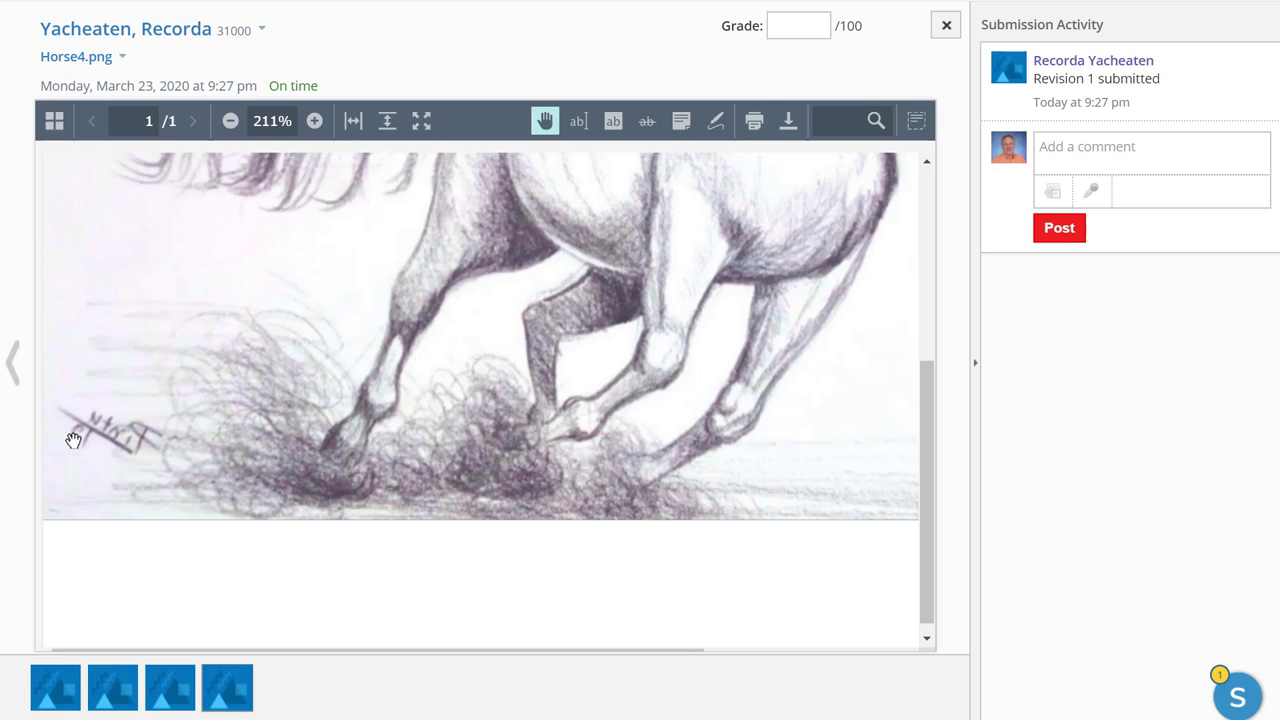
left_click_drag(669, 354, 694, 591)
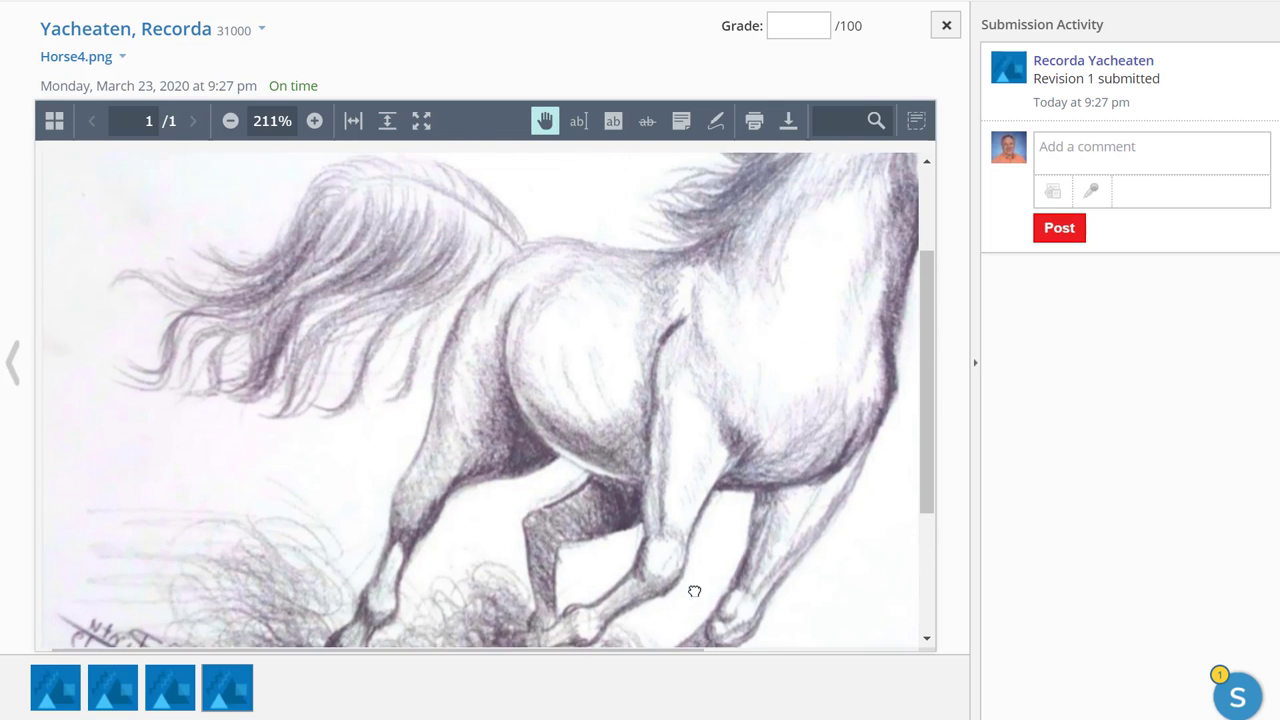
left_click_drag(831, 460, 534, 571)
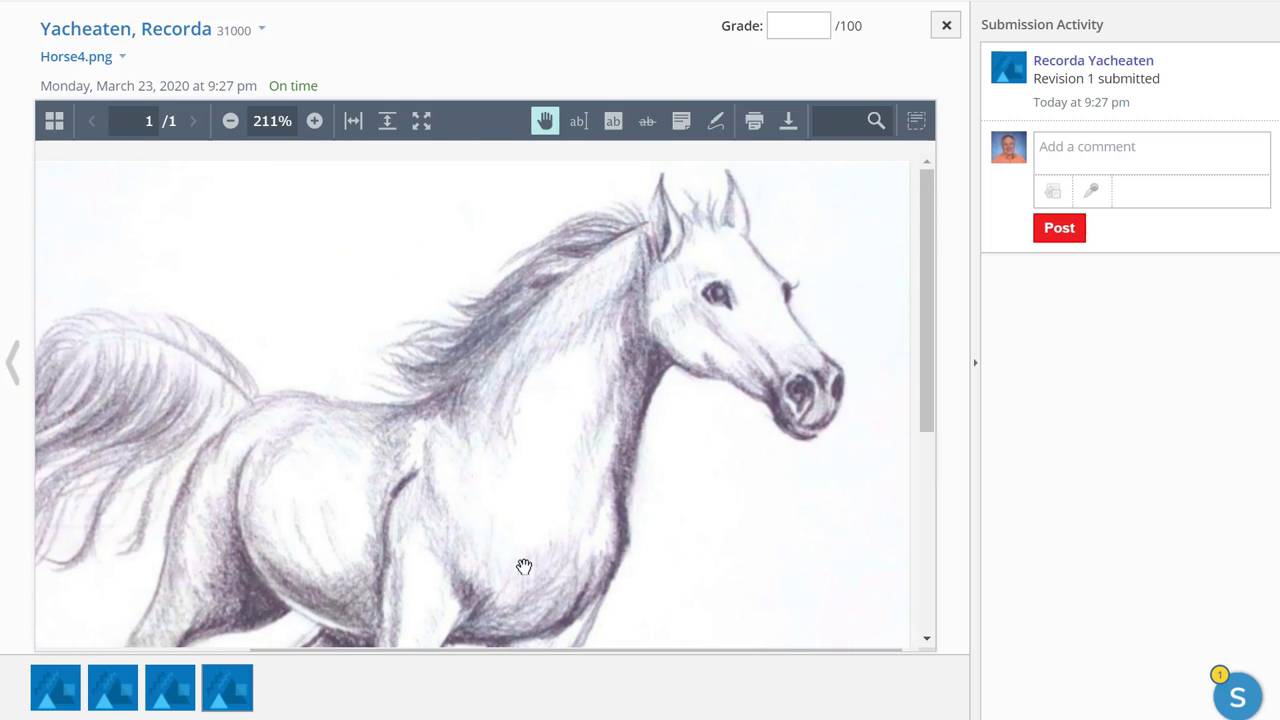
left_click(230, 121)
left_click(230, 121)
left_click(230, 121)
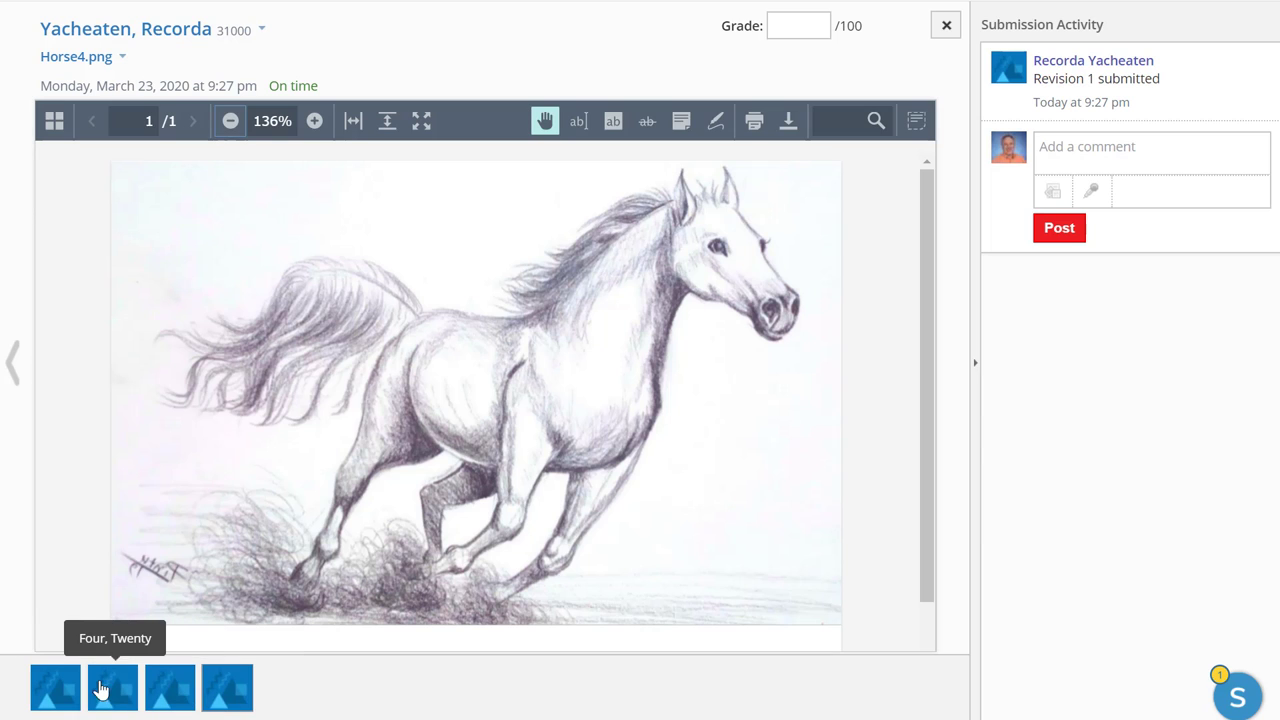
Review the graded Horse2.png and Horse1.png submissions via thumbnails, then return to Horse3.png.
left_click(57, 690)
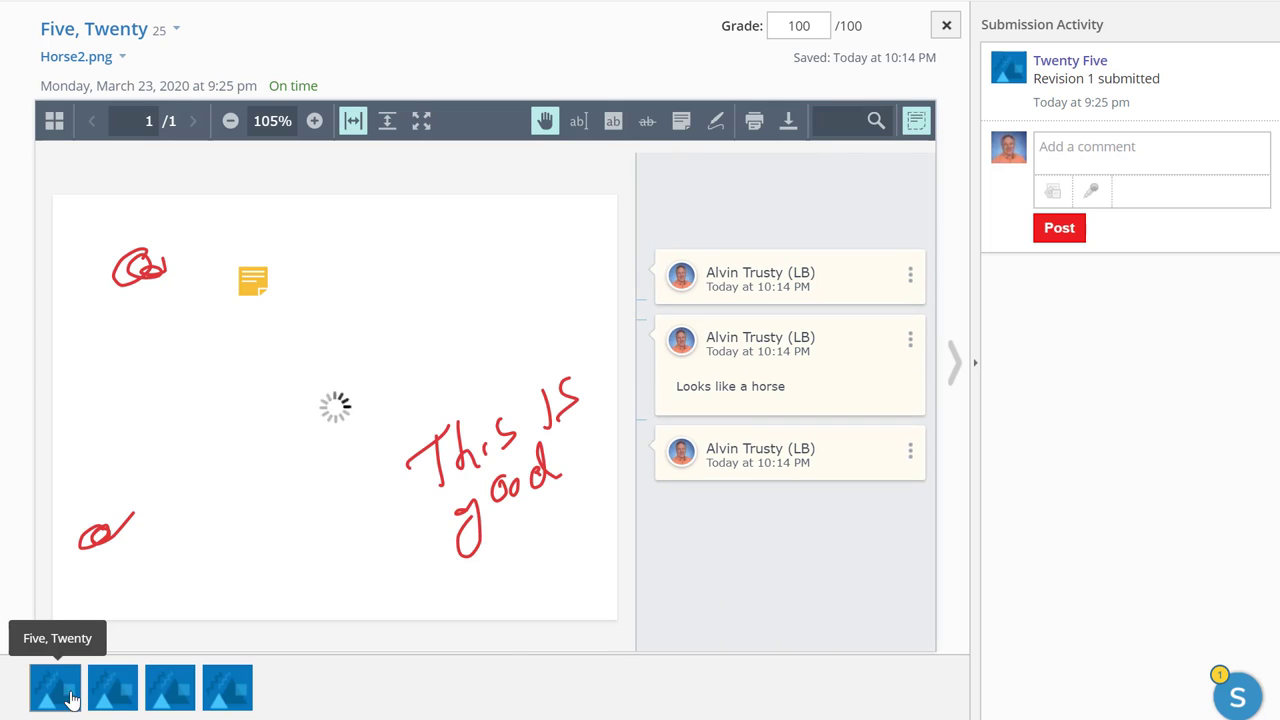
left_click(113, 690)
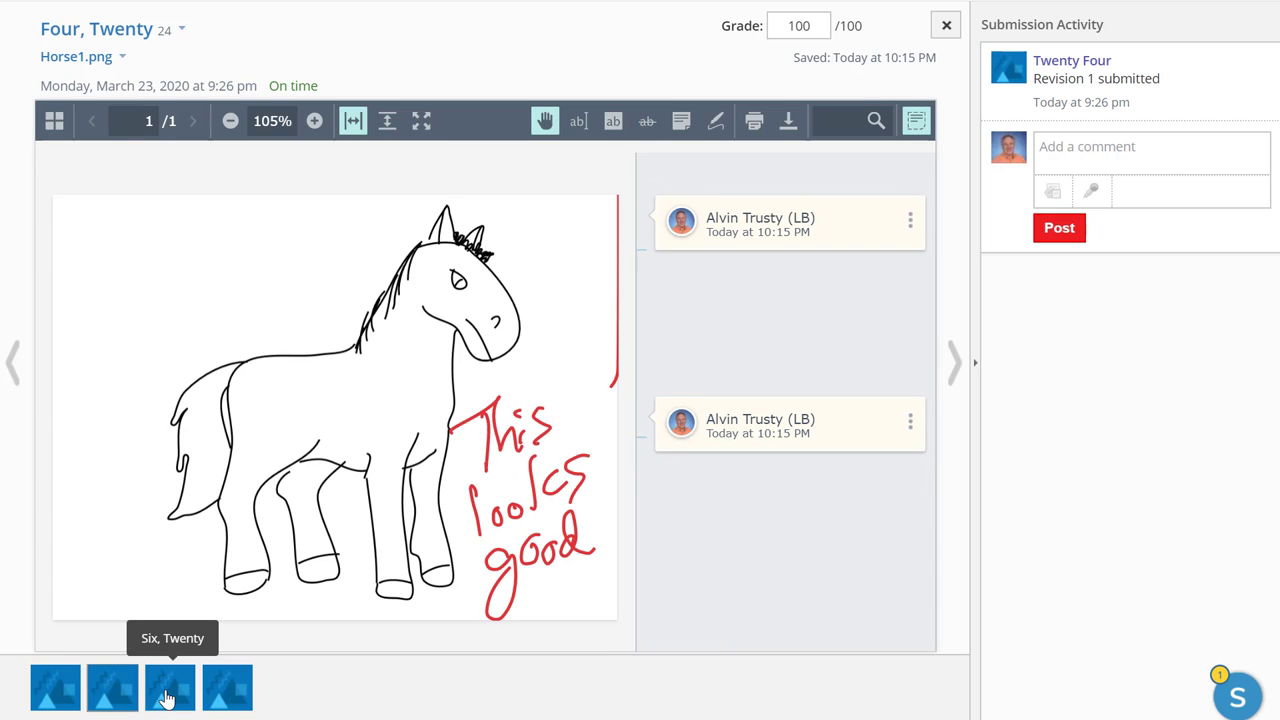
left_click(164, 697)
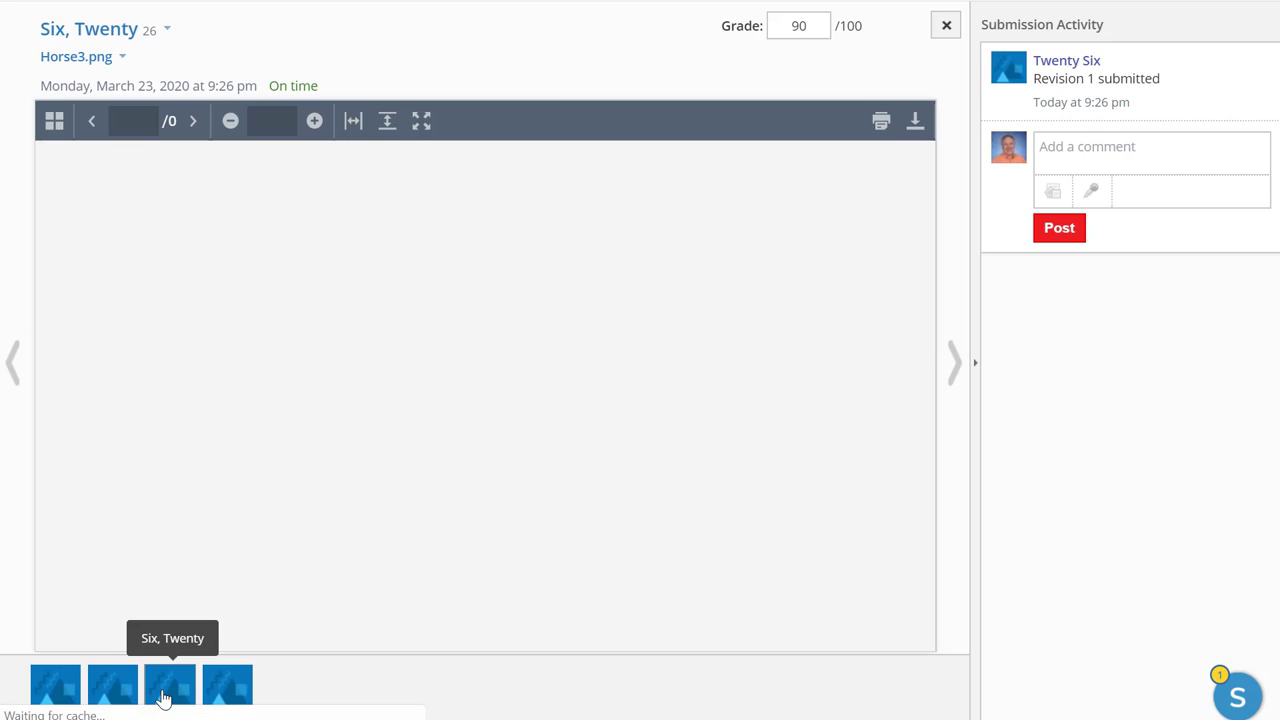